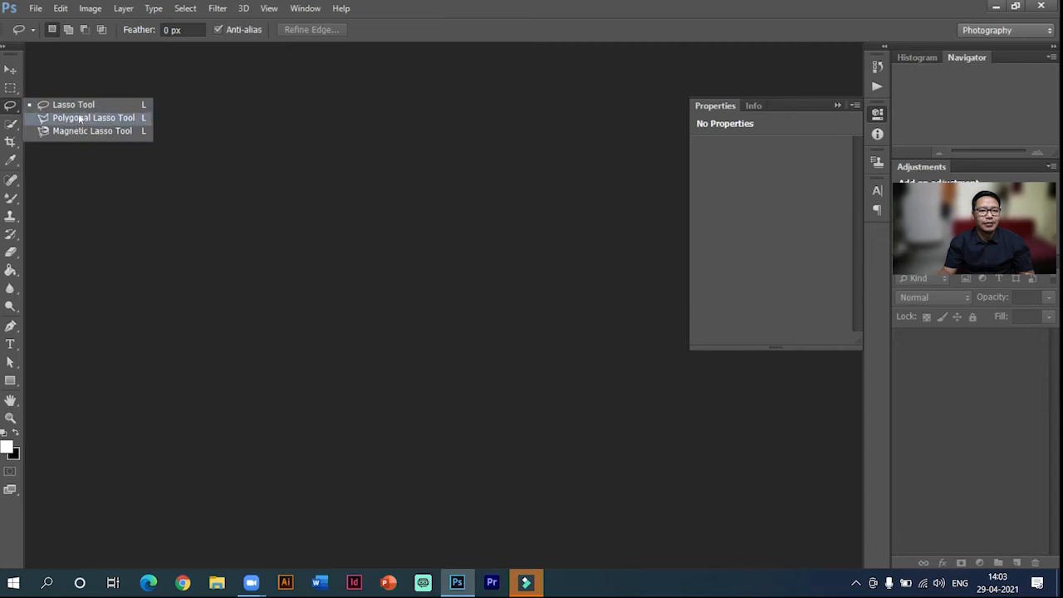
# Collapse the open Properties panel and open today's pexels JPG photo from the Downloads folder
pyautogui.click(9, 90)
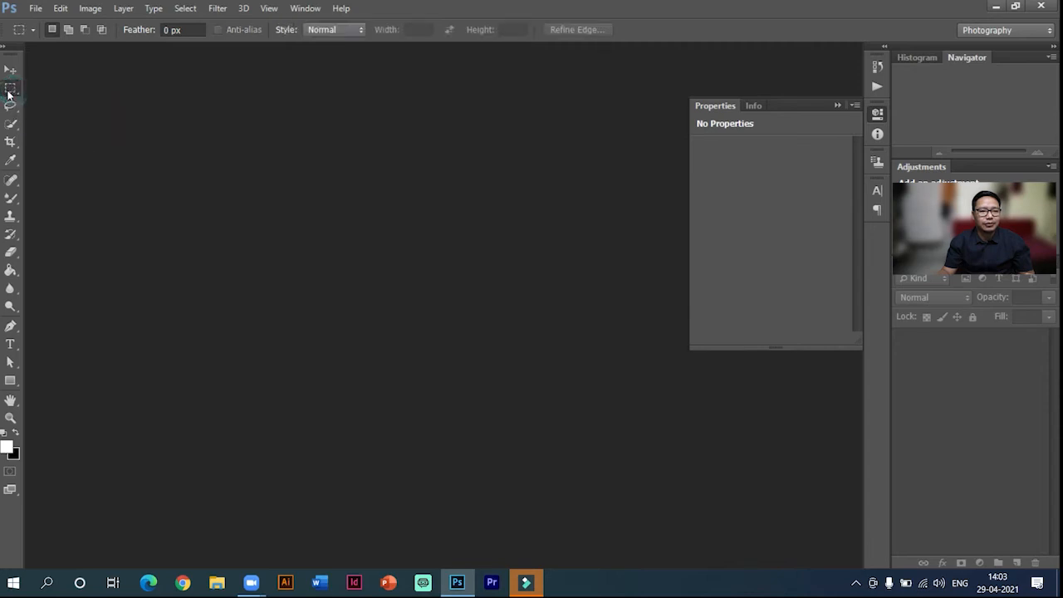
pyautogui.click(877, 113)
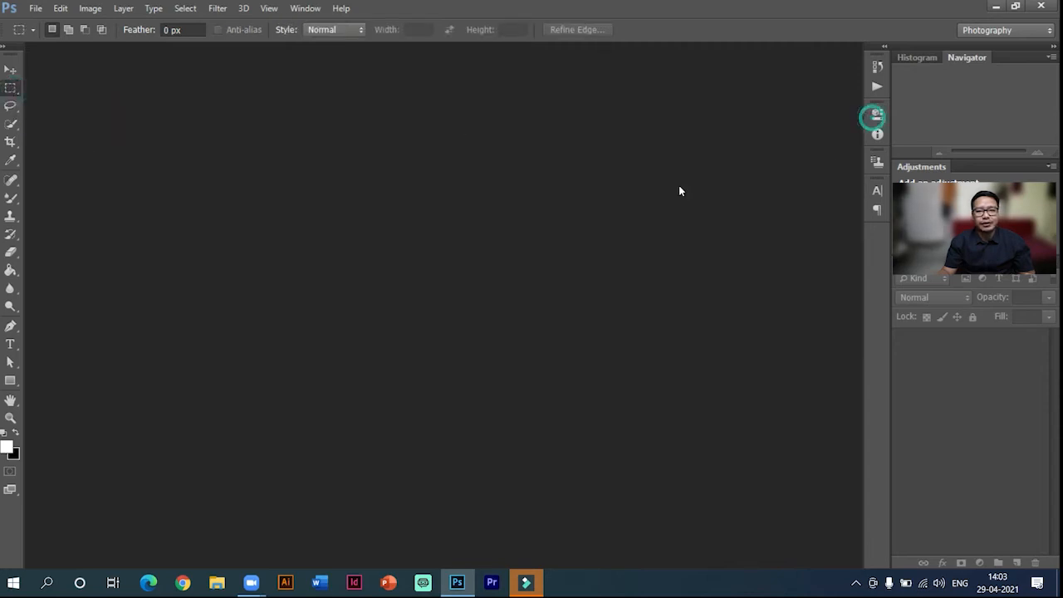
pyautogui.doubleClick(242, 122)
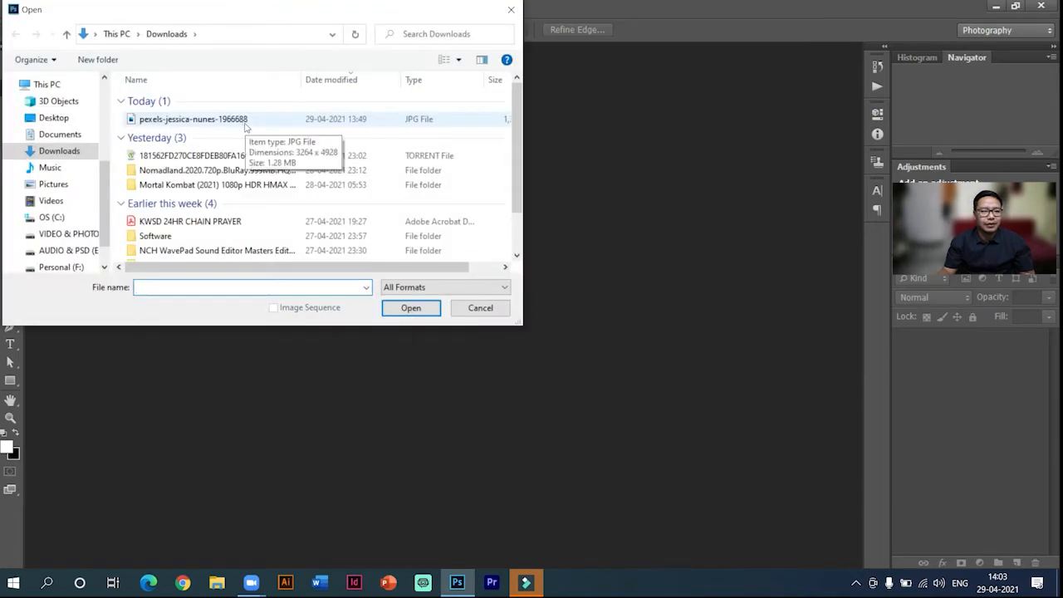
pyautogui.click(245, 127)
pyautogui.doubleClick(245, 122)
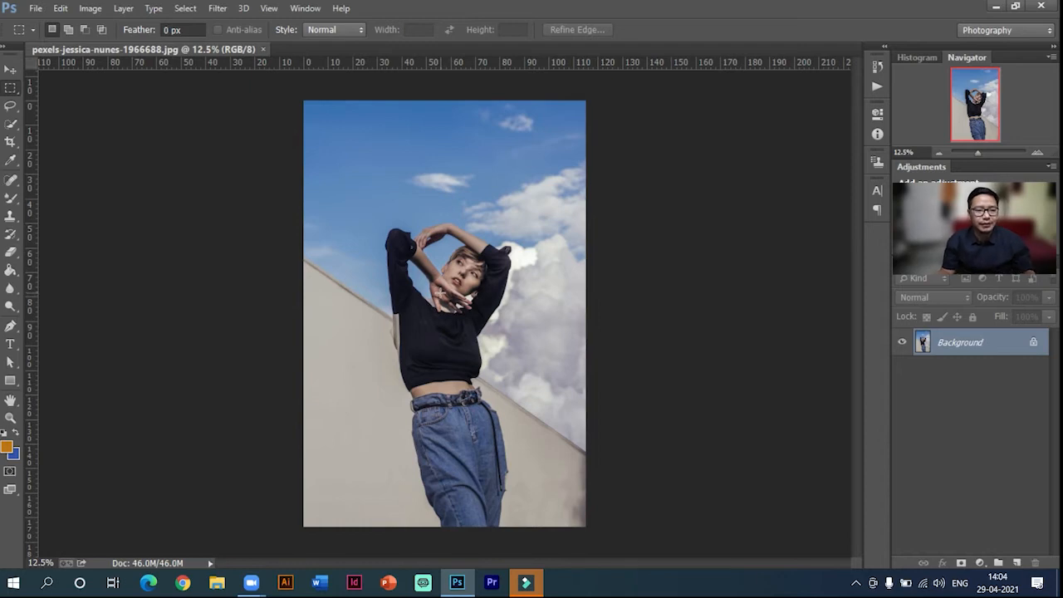
# Select the woman's upper body, from above her arms to her waist, with the Rectangular Marquee Tool
pyautogui.rightClick(9, 89)
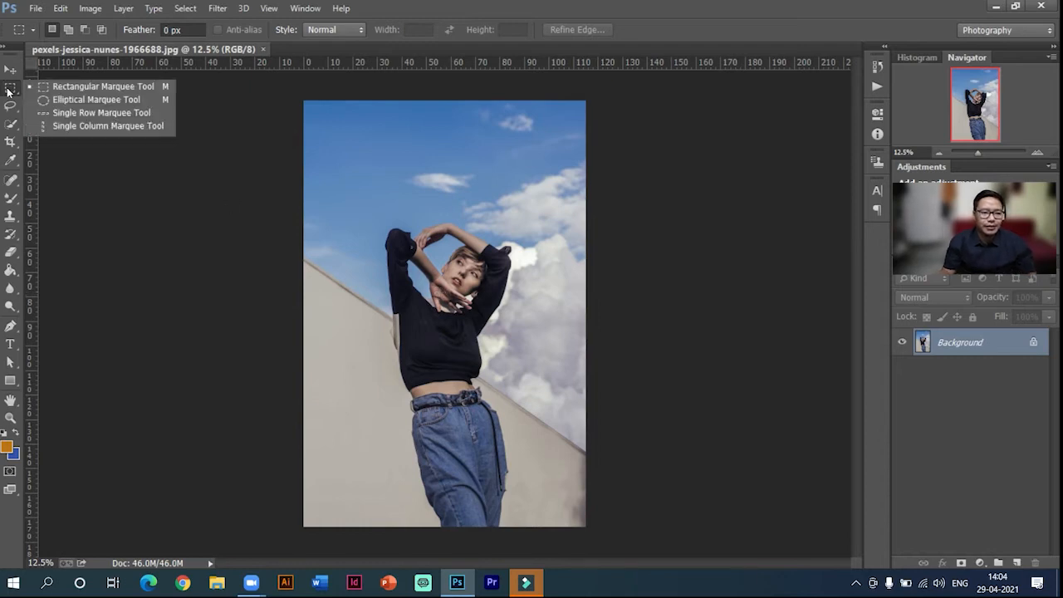
pyautogui.click(99, 88)
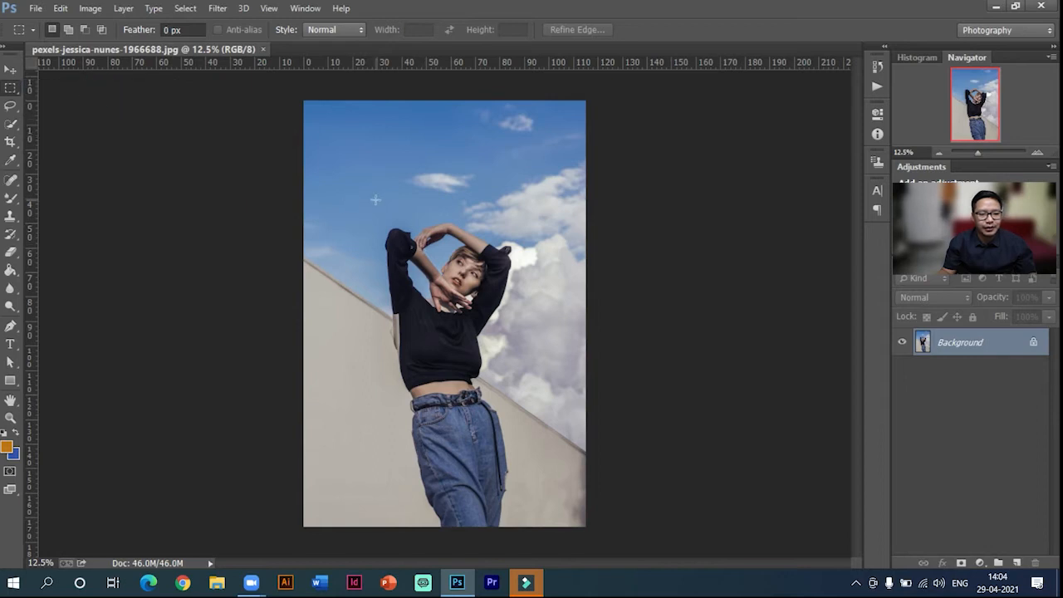
pyautogui.moveTo(372, 199); pyautogui.dragTo(461, 331)
pyautogui.moveTo(541, 378); pyautogui.dragTo(523, 378)
pyautogui.moveTo(520, 378); pyautogui.dragTo(522, 379)
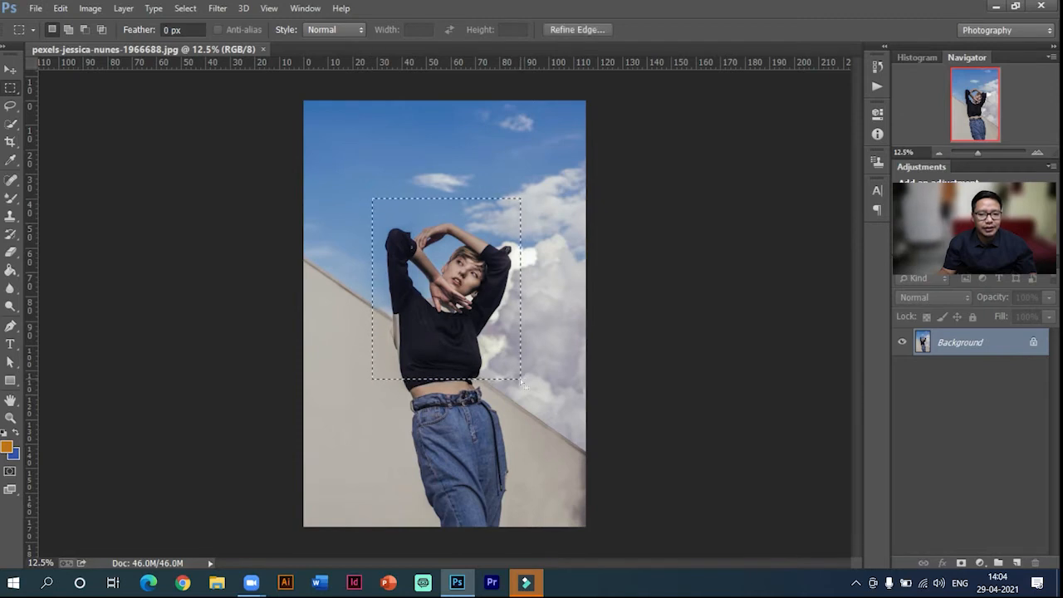
# Nudge the selected upper-body area with the Move Tool and apply the transform
pyautogui.click(9, 70)
pyautogui.moveTo(424, 245); pyautogui.dragTo(475, 259)
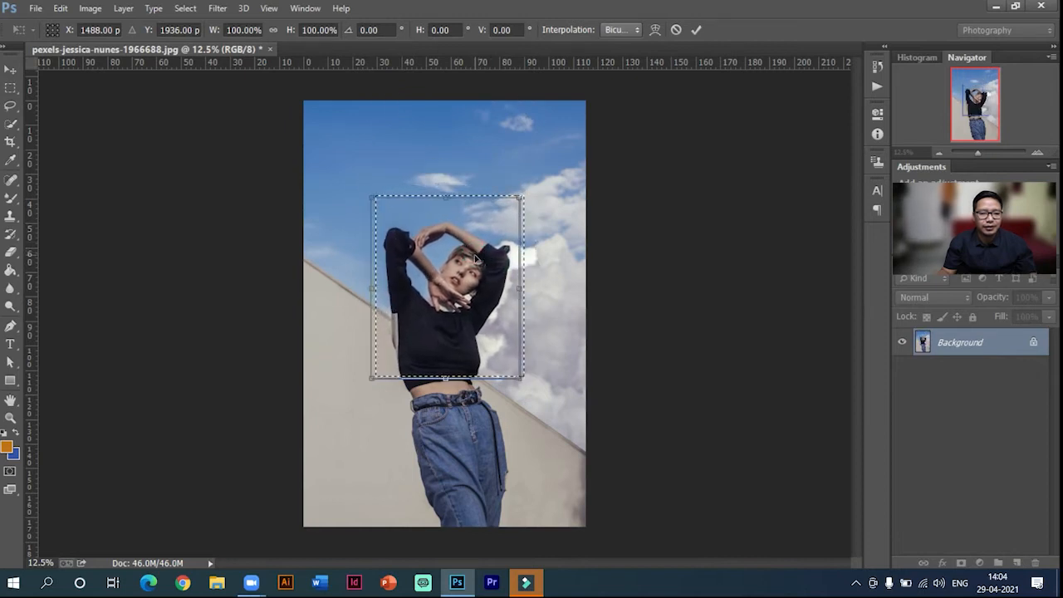
pyautogui.click(36, 8)
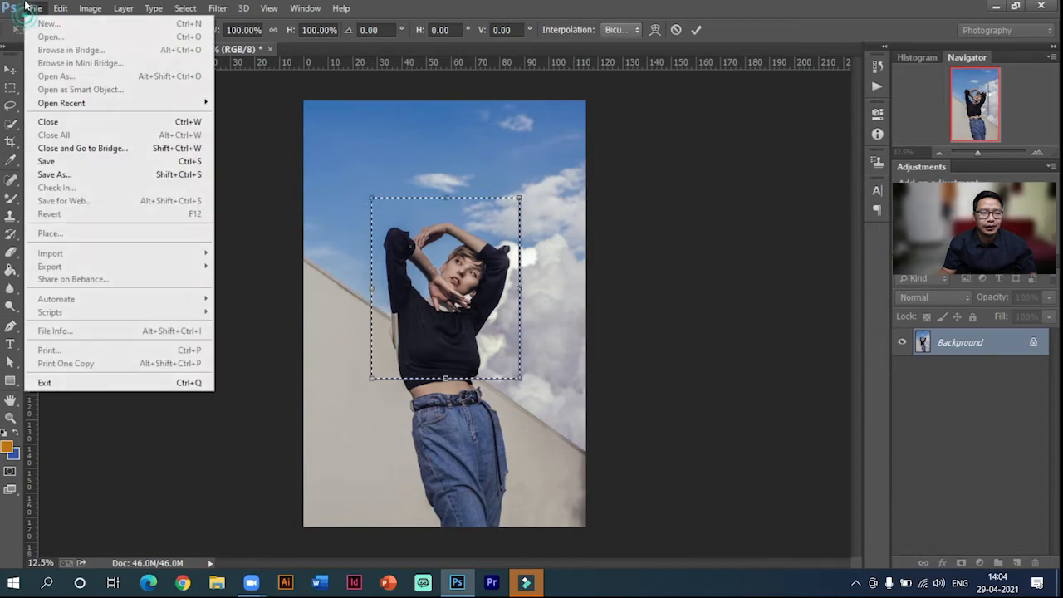
pyautogui.click(500, 162)
pyautogui.click(696, 29)
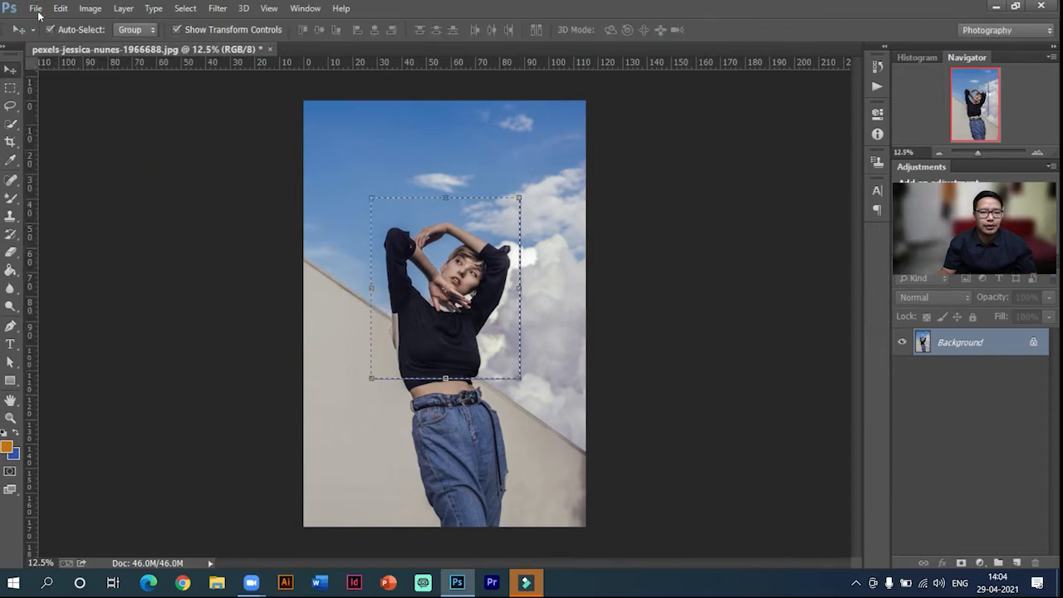
# Create a new 1920 × 1080 pixel document at 300 pixels/inch in RGB Color with a white background
pyautogui.click(36, 8)
pyautogui.click(45, 20)
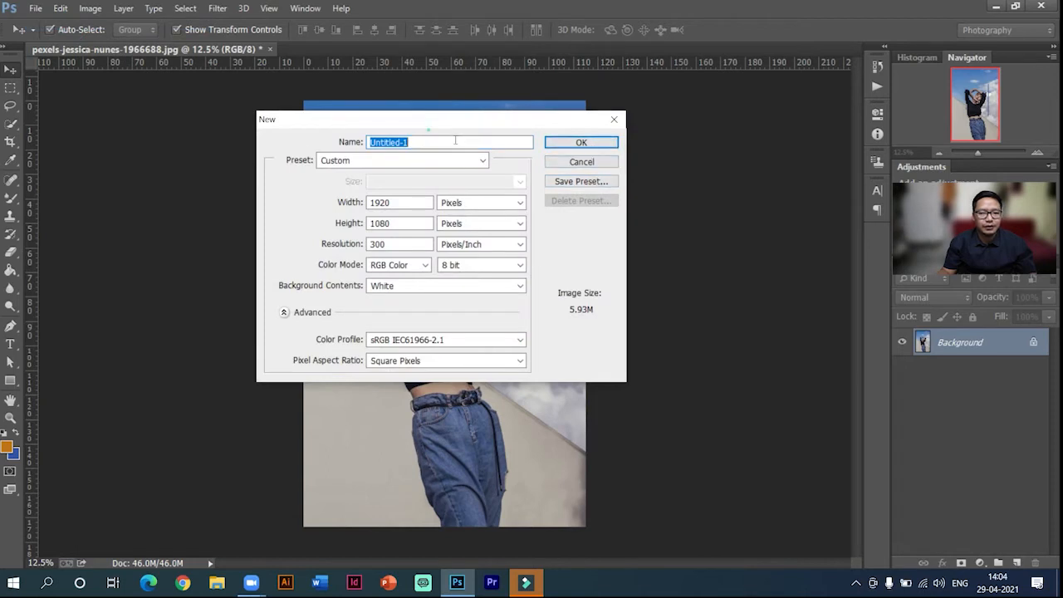
pyautogui.moveTo(429, 119); pyautogui.dragTo(463, 126)
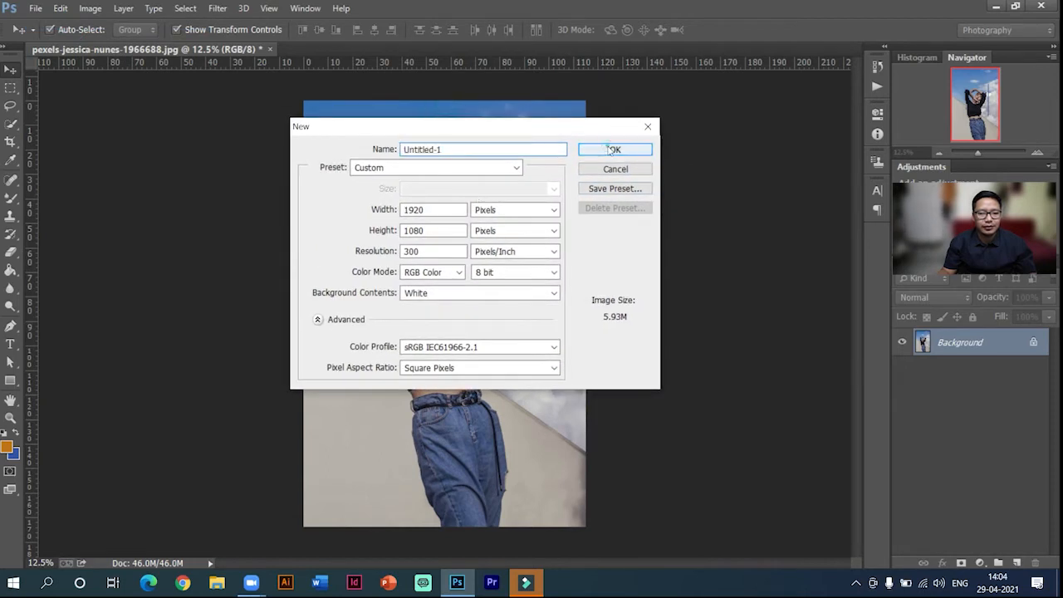
pyautogui.click(612, 149)
# Copy the selected upper-body area from the photo into the new blank document with the Move Tool
pyautogui.click(195, 51)
pyautogui.moveTo(415, 208); pyautogui.dragTo(448, 273)
pyautogui.moveTo(600, 267); pyautogui.dragTo(502, 233)
pyautogui.moveTo(606, 173); pyautogui.dragTo(633, 199)
# Scale the pasted upper-body image down to about 25% width and 26.4% height
pyautogui.moveTo(707, 128); pyautogui.dragTo(403, 360)
pyautogui.moveTo(349, 408); pyautogui.dragTo(466, 201)
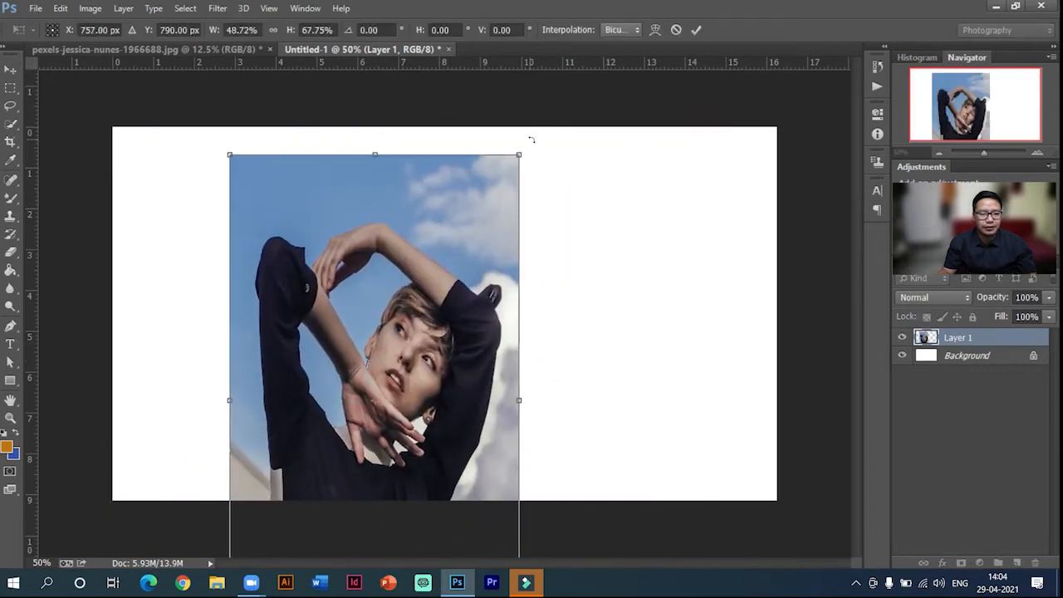
pyautogui.moveTo(519, 156); pyautogui.dragTo(378, 310)
pyautogui.moveTo(340, 385); pyautogui.dragTo(454, 230)
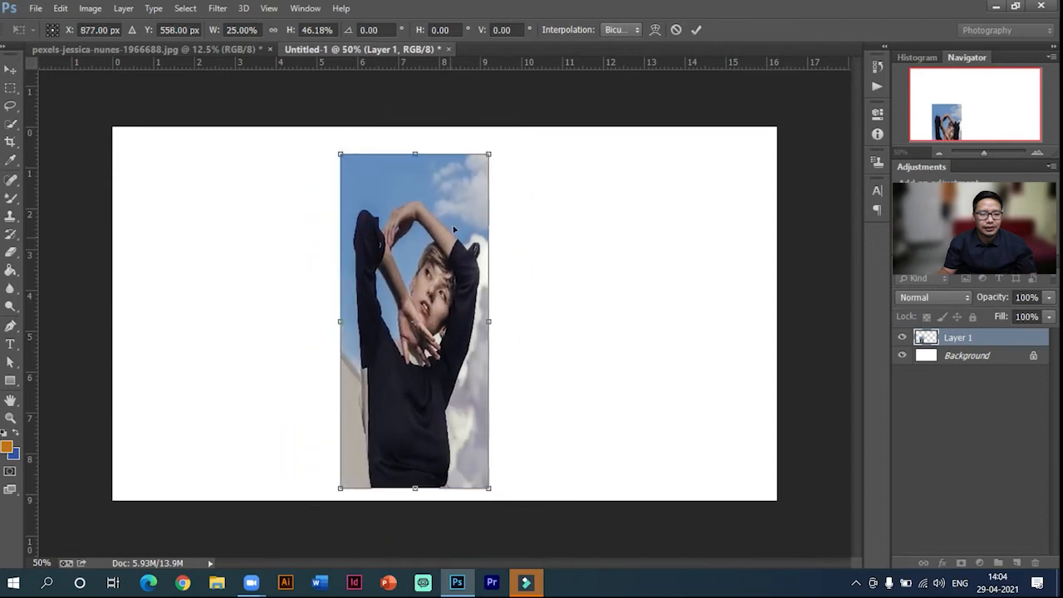
pyautogui.moveTo(411, 152); pyautogui.dragTo(394, 292)
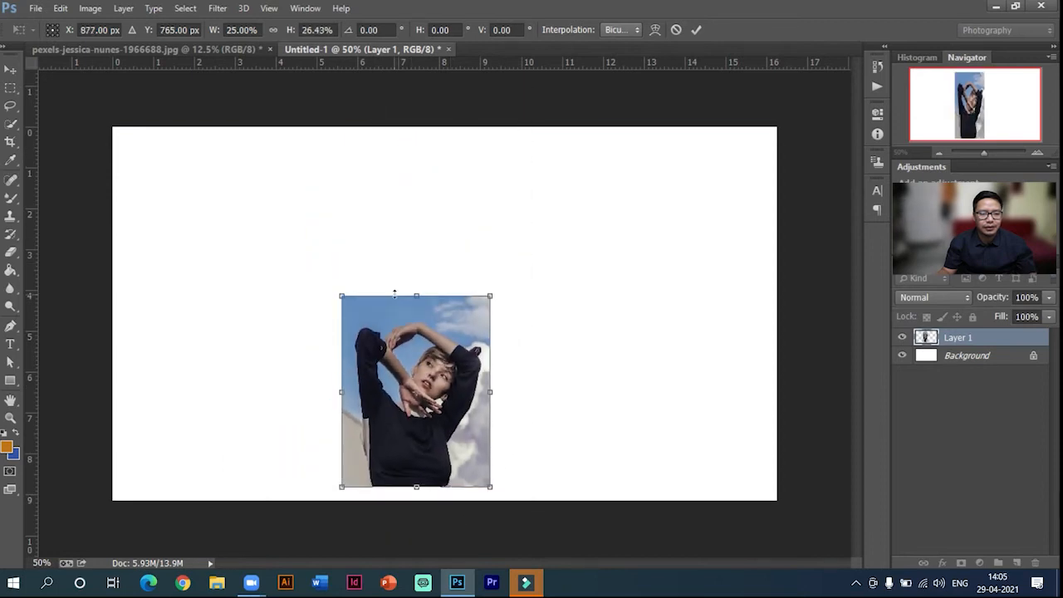
# Place the scaled image in the upper-left part of the canvas at about X 351, Y 355 px and apply the transform
pyautogui.moveTo(423, 353); pyautogui.dragTo(412, 249)
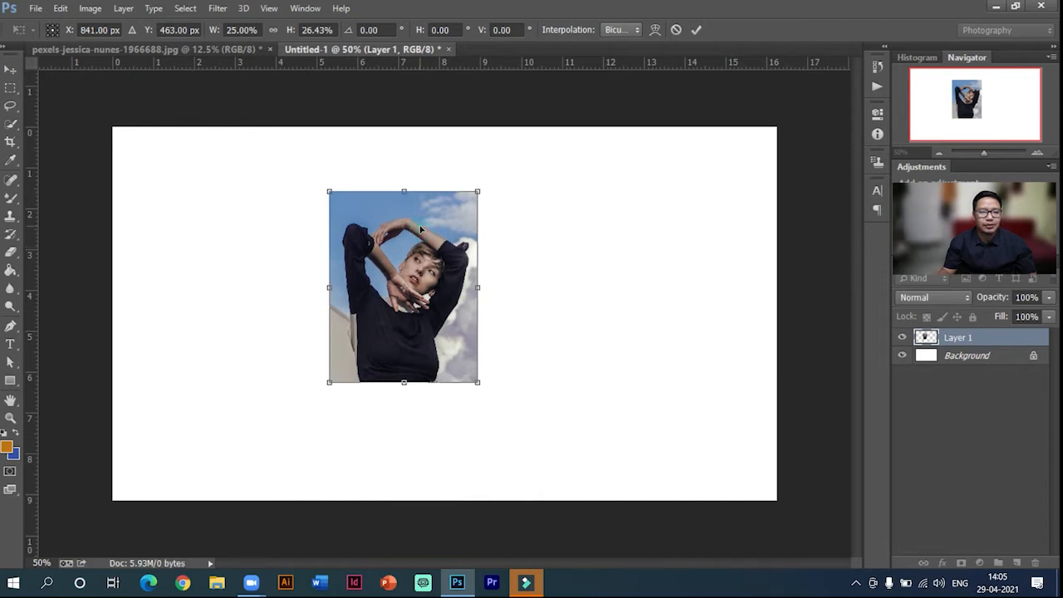
pyautogui.moveTo(434, 239); pyautogui.dragTo(266, 201)
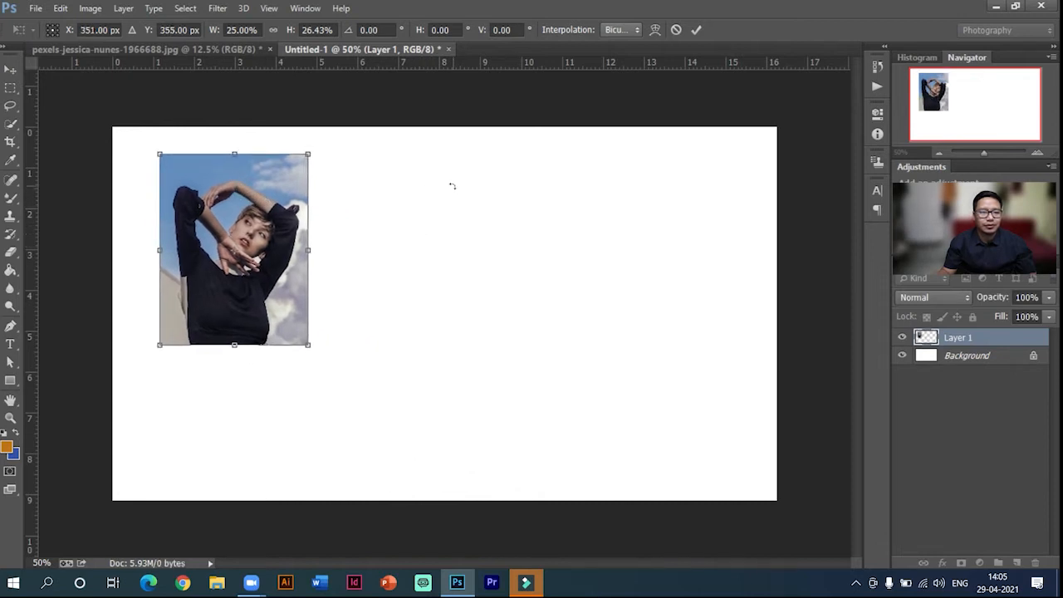
pyautogui.press('Return')
pyautogui.click(520, 197)
pyautogui.click(284, 192)
# Copy the photo's selected area into Untitled-1 again, scale it down, and place it just right of the first copy
pyautogui.click(193, 50)
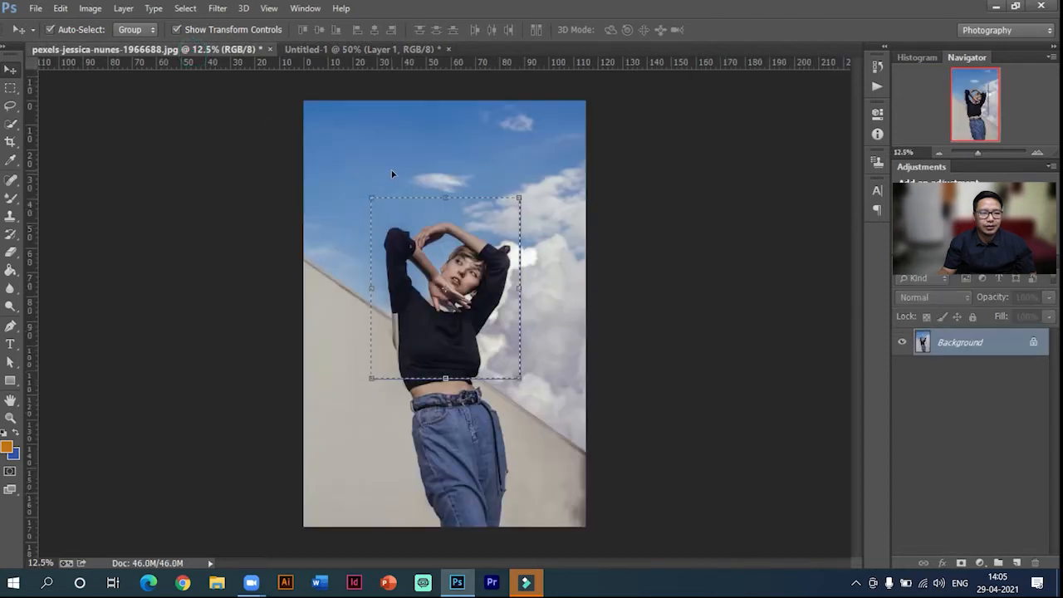
pyautogui.moveTo(426, 257); pyautogui.dragTo(450, 276)
pyautogui.moveTo(707, 208); pyautogui.dragTo(538, 367)
pyautogui.moveTo(656, 210); pyautogui.dragTo(516, 181)
pyautogui.moveTo(623, 177); pyautogui.dragTo(456, 380)
pyautogui.moveTo(401, 462); pyautogui.dragTo(463, 249)
pyautogui.press('Return')
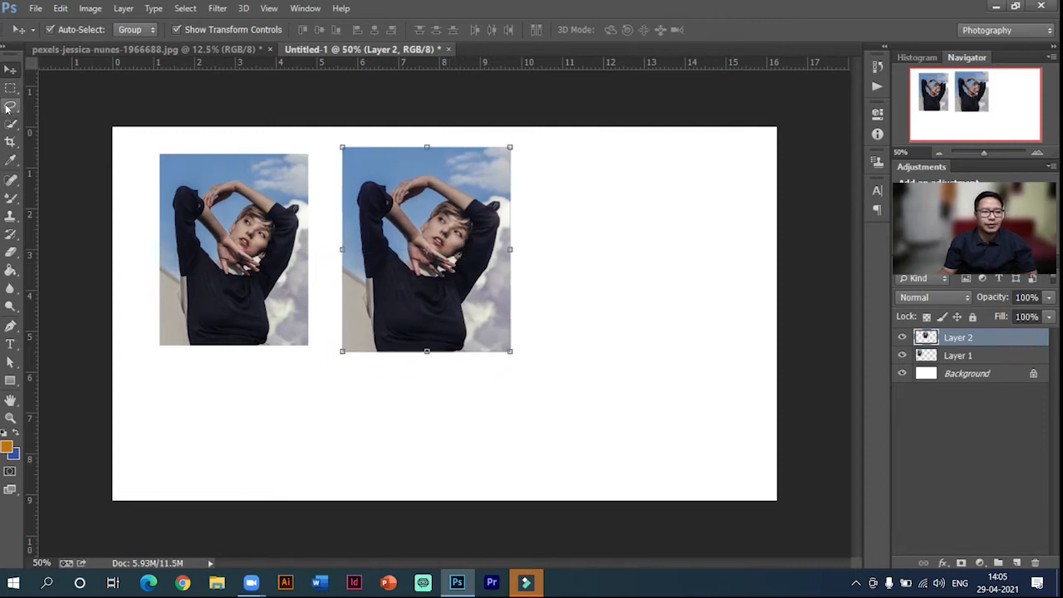
# Move the selected area upward within the original photo, return it to its original place, and deselect it
pyautogui.click(153, 50)
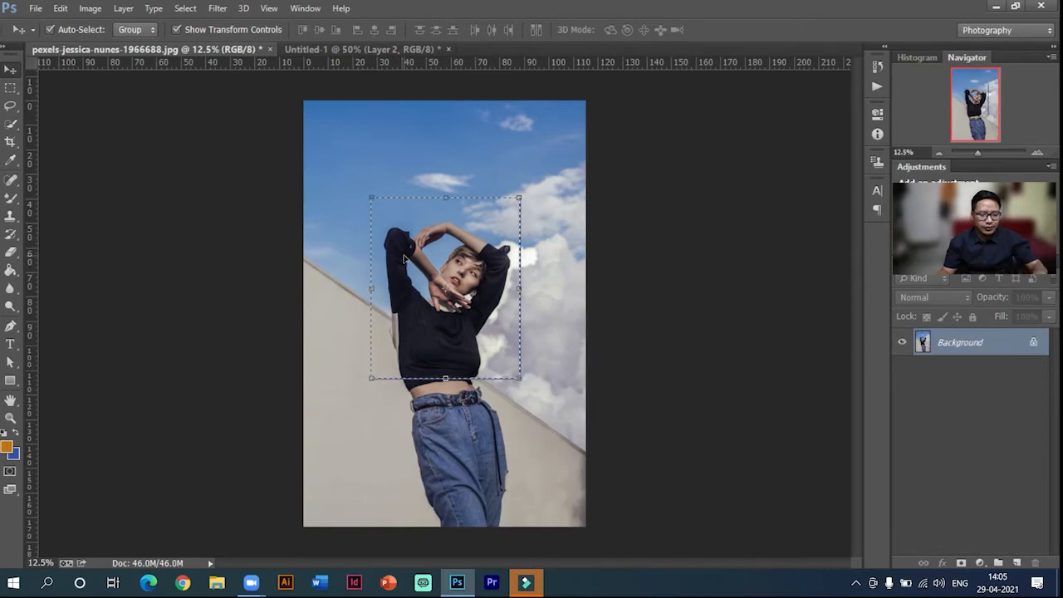
pyautogui.moveTo(403, 259); pyautogui.dragTo(409, 163)
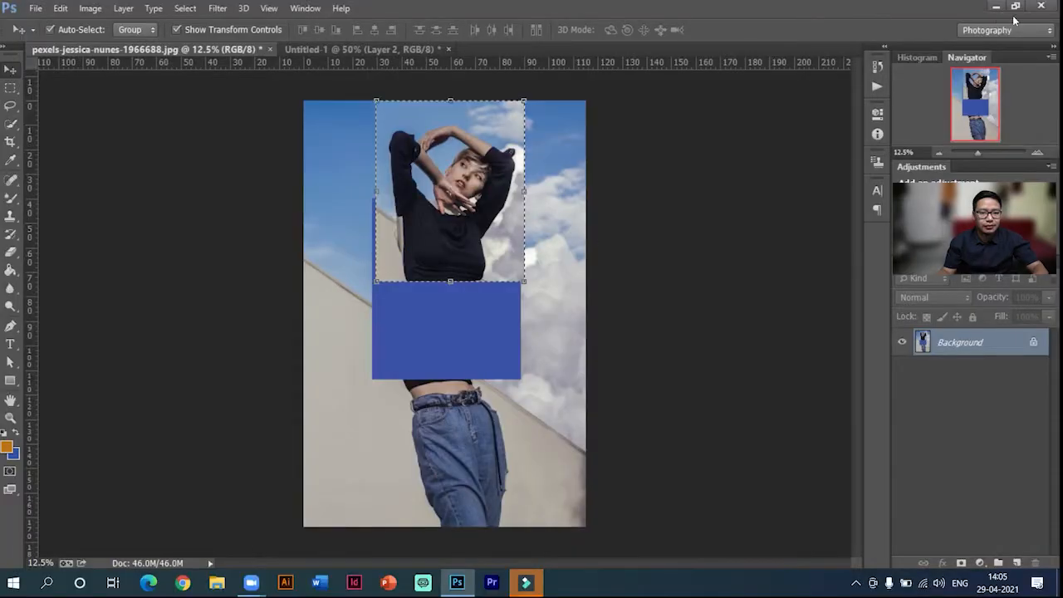
pyautogui.moveTo(475, 223); pyautogui.dragTo(471, 320)
pyautogui.hotkey('ctrl', 'd')
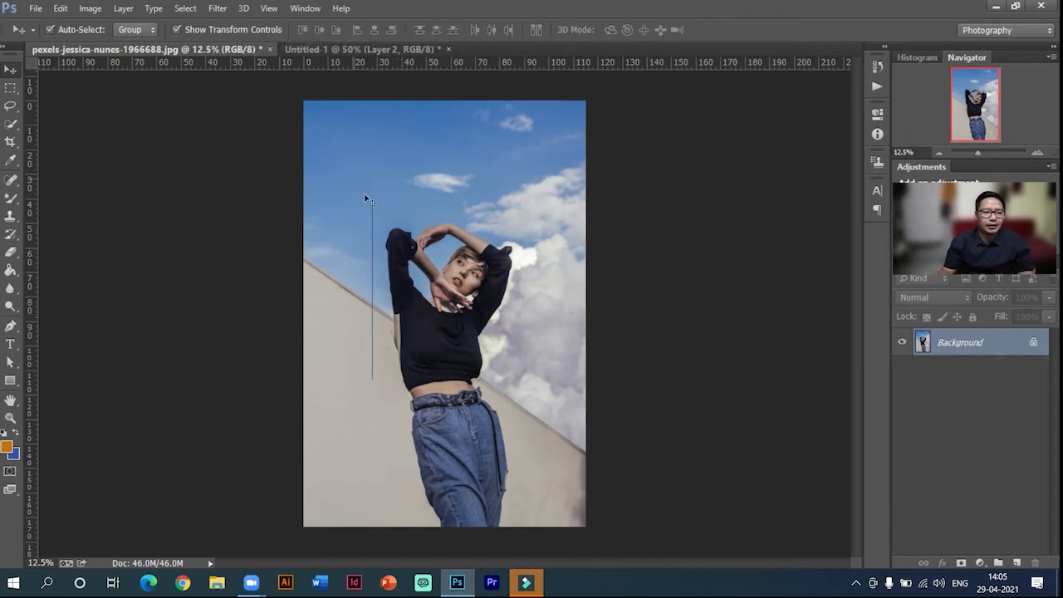
pyautogui.click(411, 248)
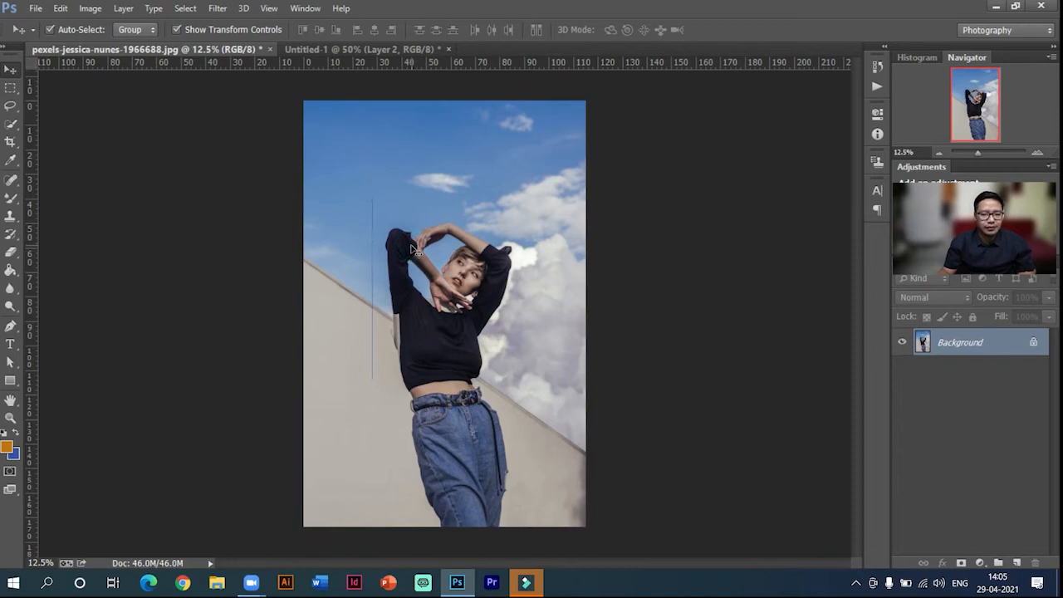
# Select the woman's upper body with a rectangular marquee and add a layer mask from the selection
pyautogui.click(9, 90)
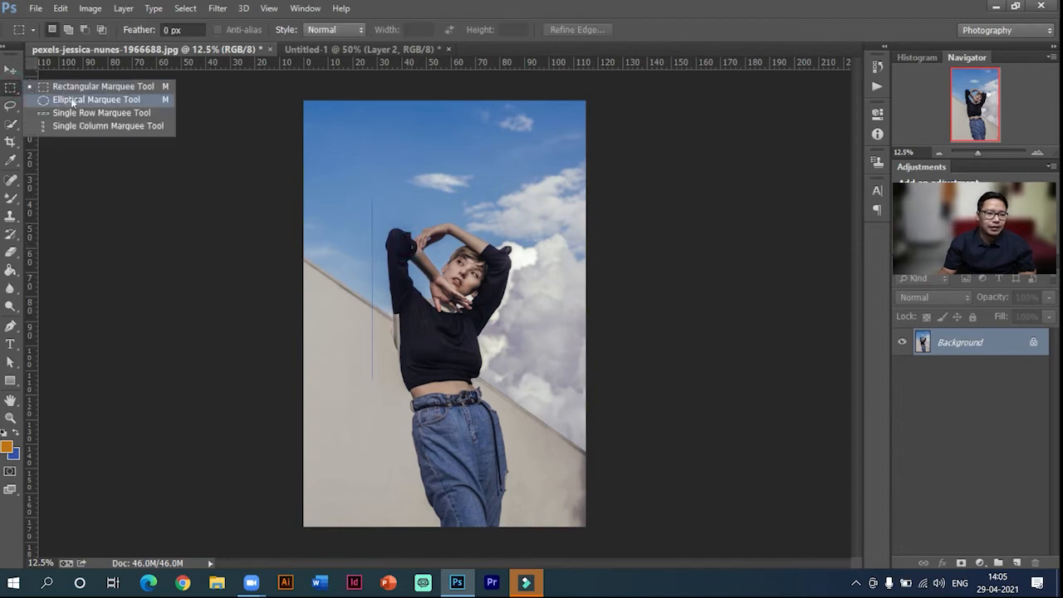
pyautogui.click(82, 99)
pyautogui.click(9, 89)
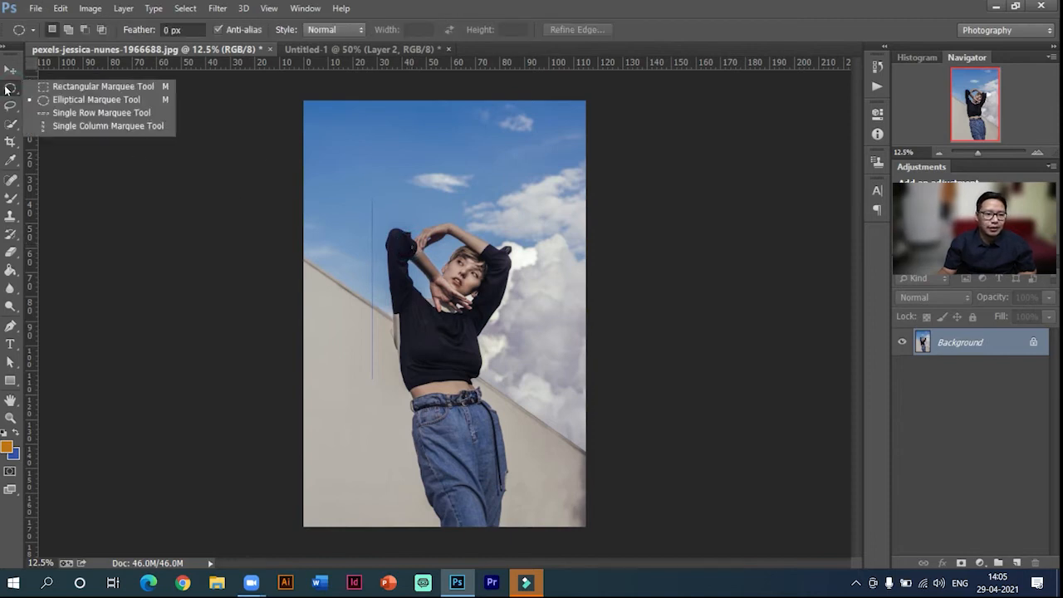
pyautogui.click(56, 86)
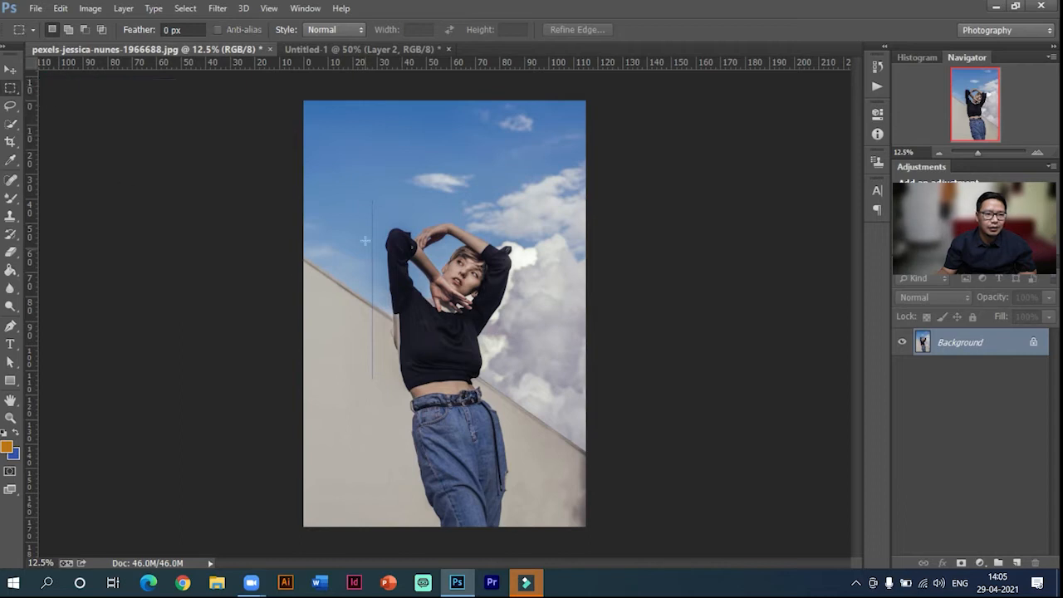
pyautogui.moveTo(470, 342); pyautogui.dragTo(527, 373)
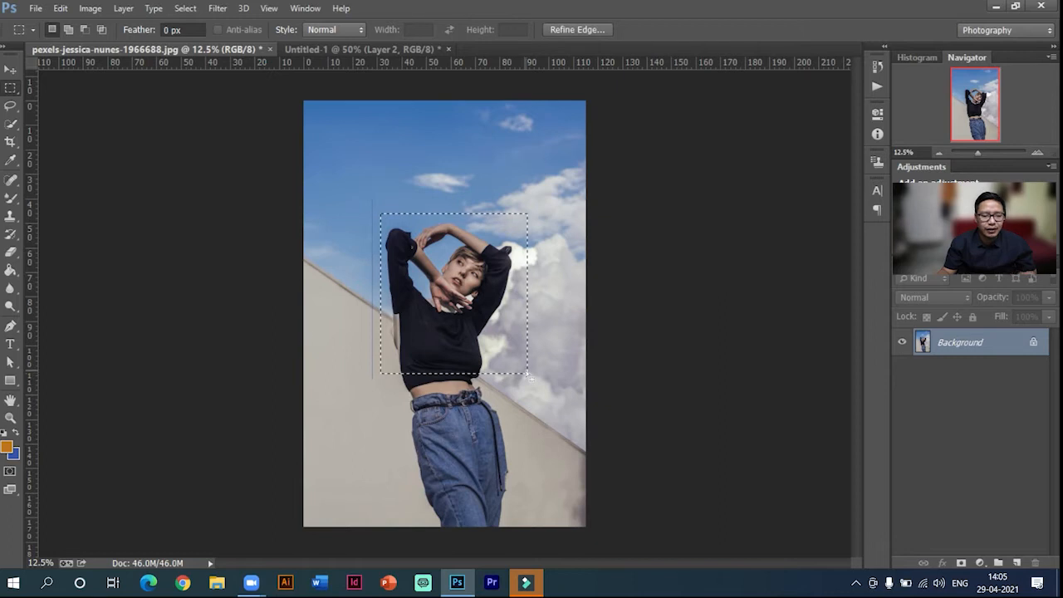
pyautogui.click(962, 563)
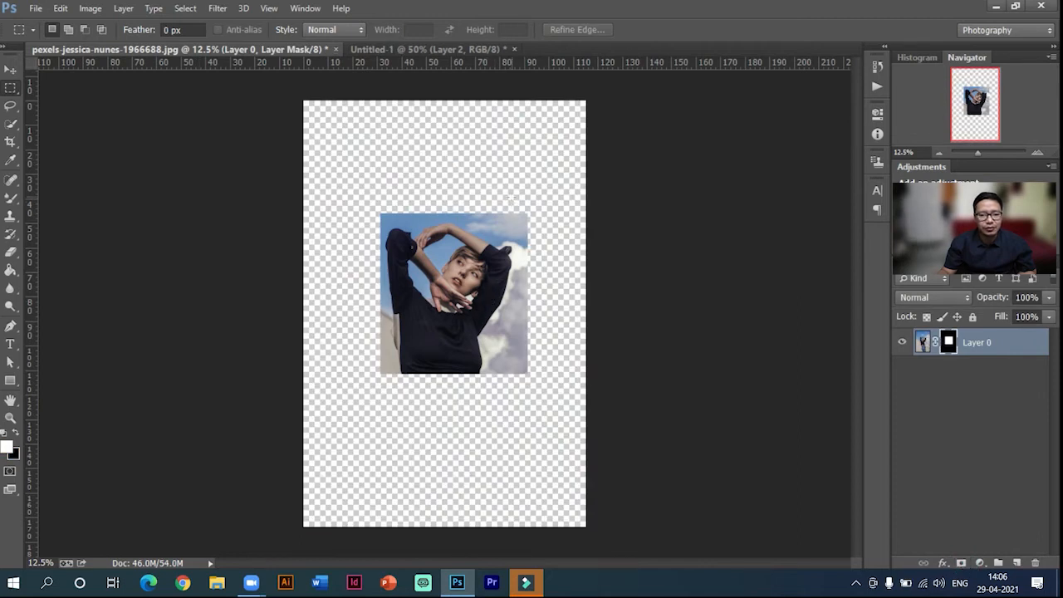
# Hide the strip right of the woman's elbow by deleting a rectangular selection on the layer mask, and deselect
pyautogui.moveTo(574, 389); pyautogui.dragTo(577, 392)
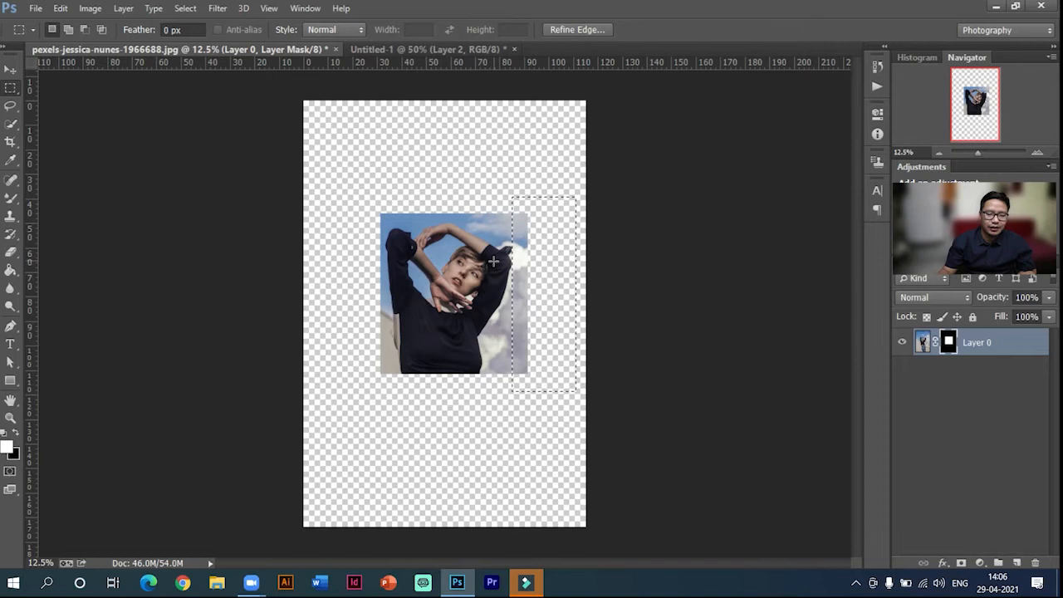
pyautogui.press('Delete')
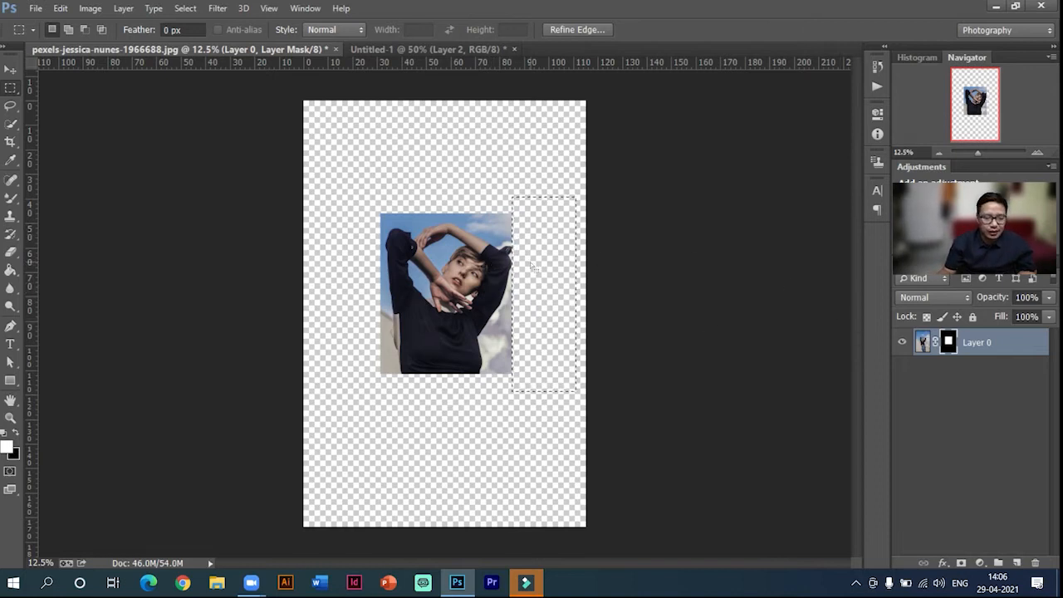
pyautogui.hotkey('ctrl', 'd')
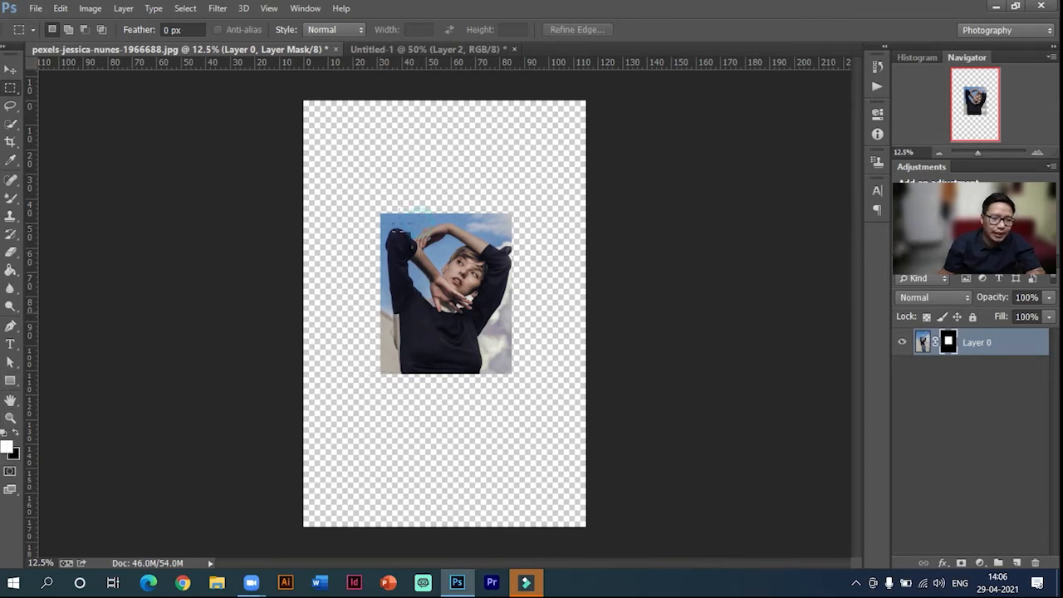
pyautogui.moveTo(357, 341); pyautogui.dragTo(357, 333)
pyautogui.hotkey('ctrl', 'd')
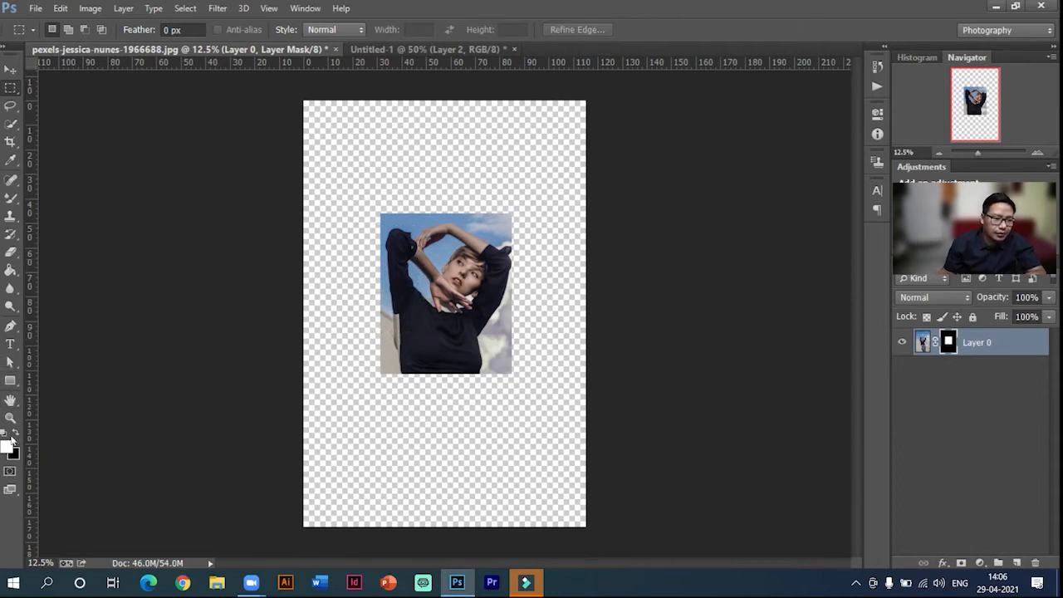
# Try erasing the upper-left corner of the visible image on the layer mask with the Eraser Tool, and undo it
pyautogui.click(9, 257)
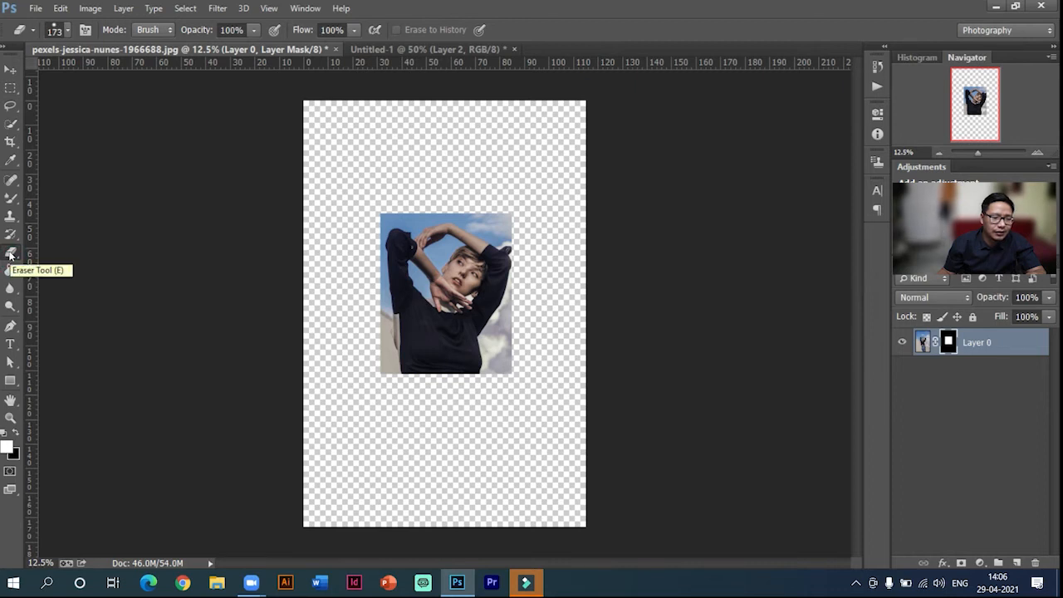
pyautogui.moveTo(425, 196)
pyautogui.mouseDown()
pyautogui.moveTo(380, 297)
pyautogui.moveTo(372, 224)
pyautogui.moveTo(336, 330)
pyautogui.moveTo(398, 189)
pyautogui.mouseUp()
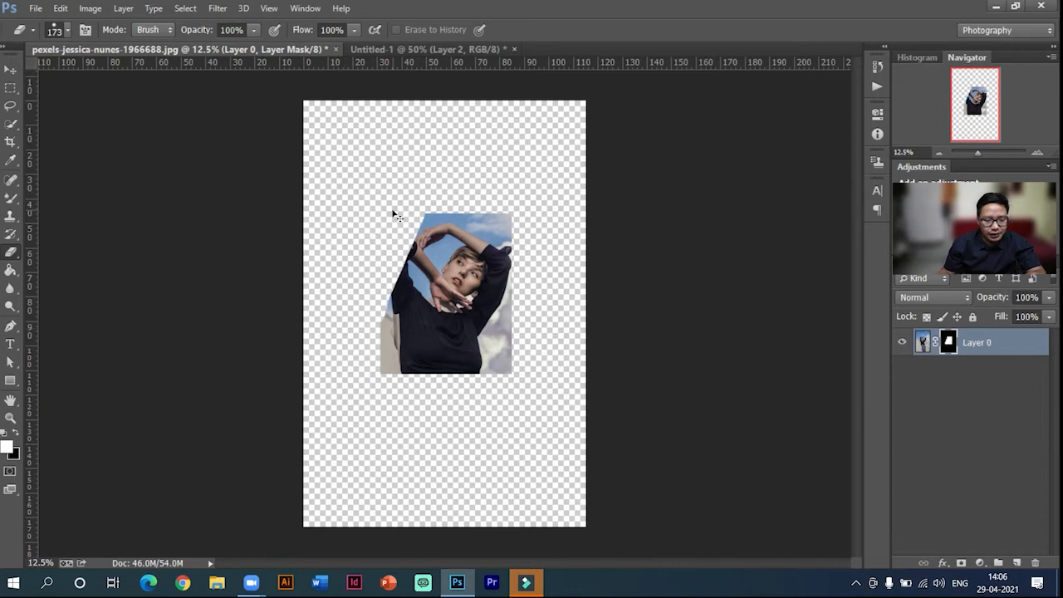
pyautogui.hotkey('ctrl', 'z')
# Swap the foreground and background colors and reveal the hidden photo area left of the woman by erasing on the mask
pyautogui.click(15, 434)
pyautogui.moveTo(391, 208)
pyautogui.mouseDown()
pyautogui.moveTo(365, 340)
pyautogui.moveTo(327, 391)
pyautogui.moveTo(355, 266)
pyautogui.moveTo(372, 251)
pyautogui.moveTo(372, 407)
pyautogui.moveTo(365, 390)
pyautogui.mouseUp()
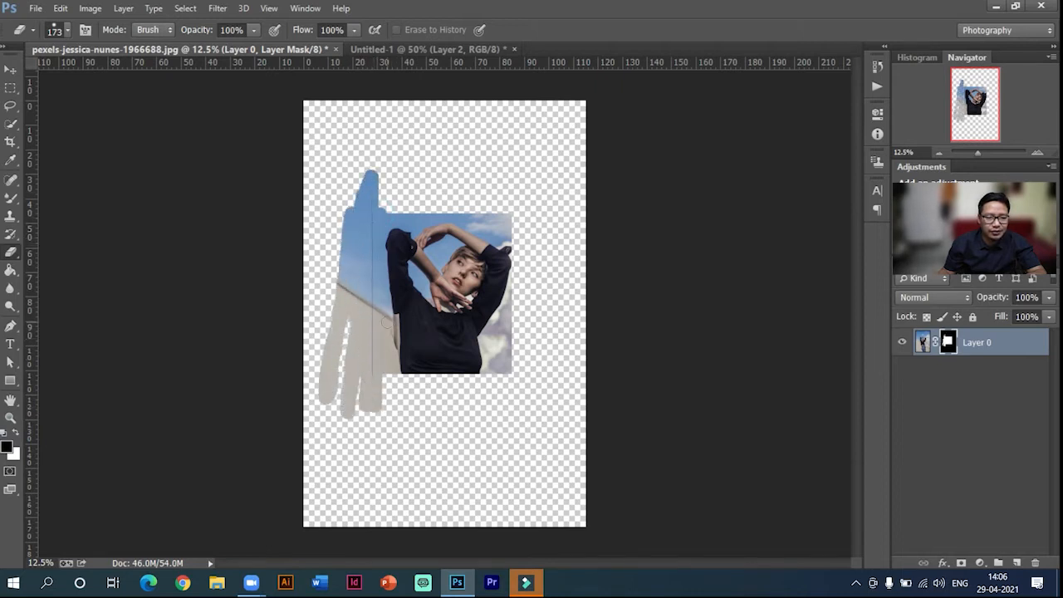
# Undo the reveal strokes on the layer mask and draw an elliptical marquee around the woman's head, arms and chest
pyautogui.hotkey('ctrl', 'z')
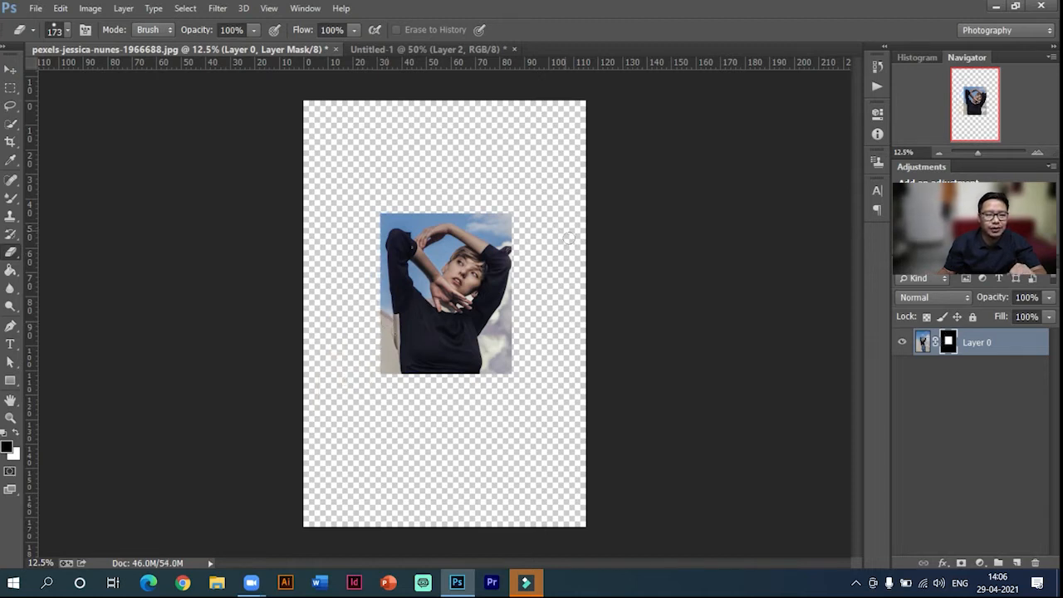
pyautogui.click(10, 70)
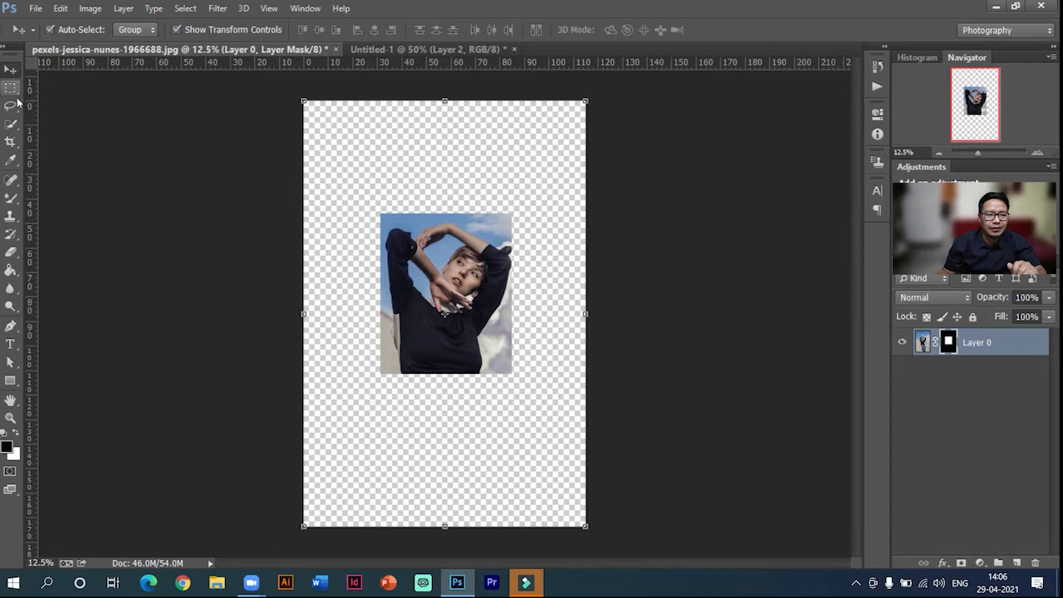
pyautogui.click(10, 87)
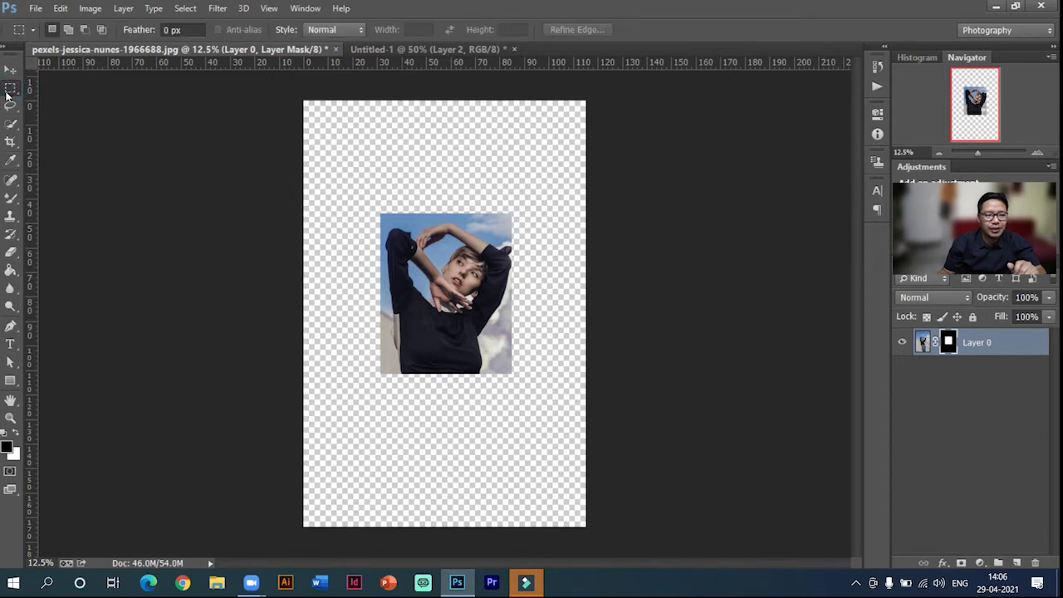
pyautogui.rightClick(9, 87)
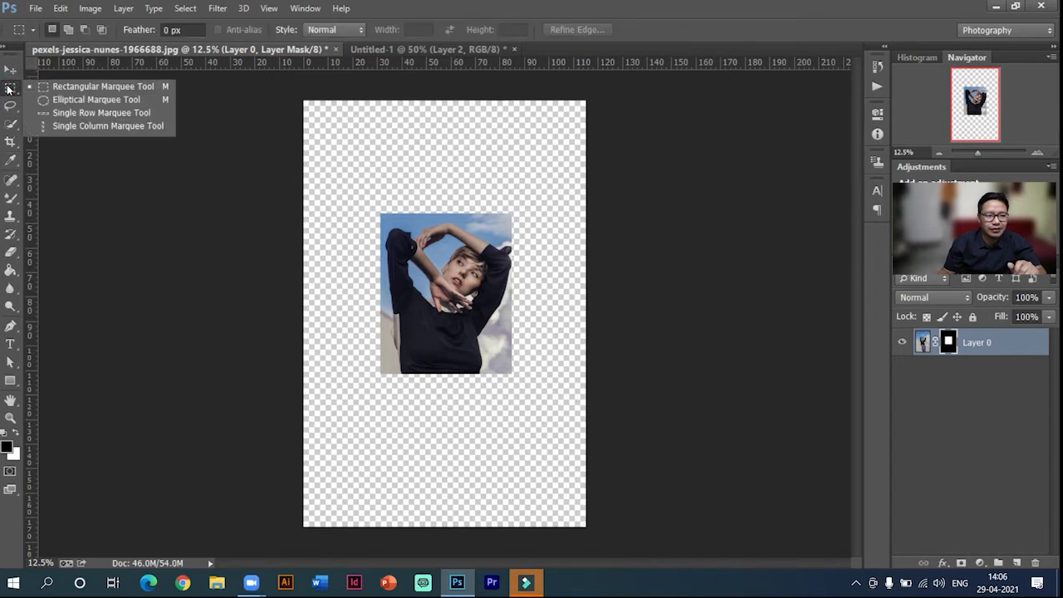
pyautogui.click(78, 99)
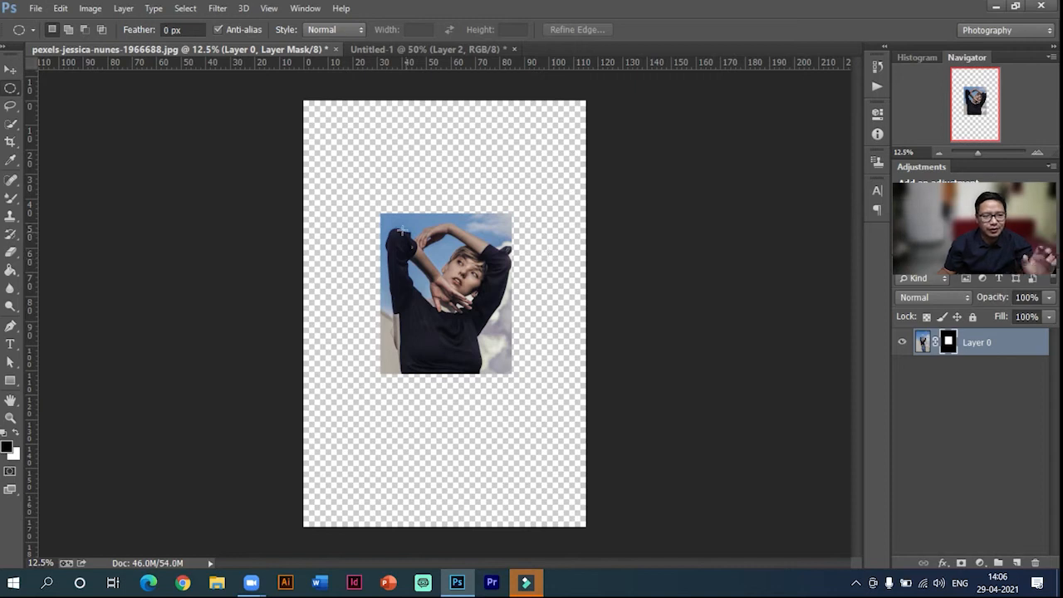
pyautogui.rightClick(9, 90)
pyautogui.click(73, 102)
pyautogui.moveTo(394, 237); pyautogui.dragTo(498, 390)
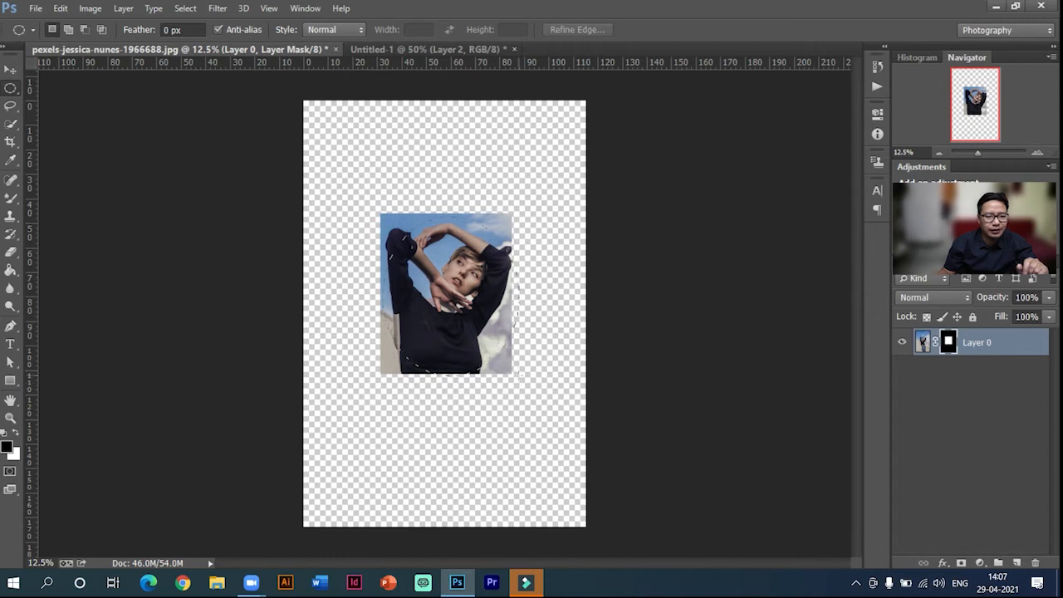
pyautogui.moveTo(507, 357); pyautogui.dragTo(506, 357)
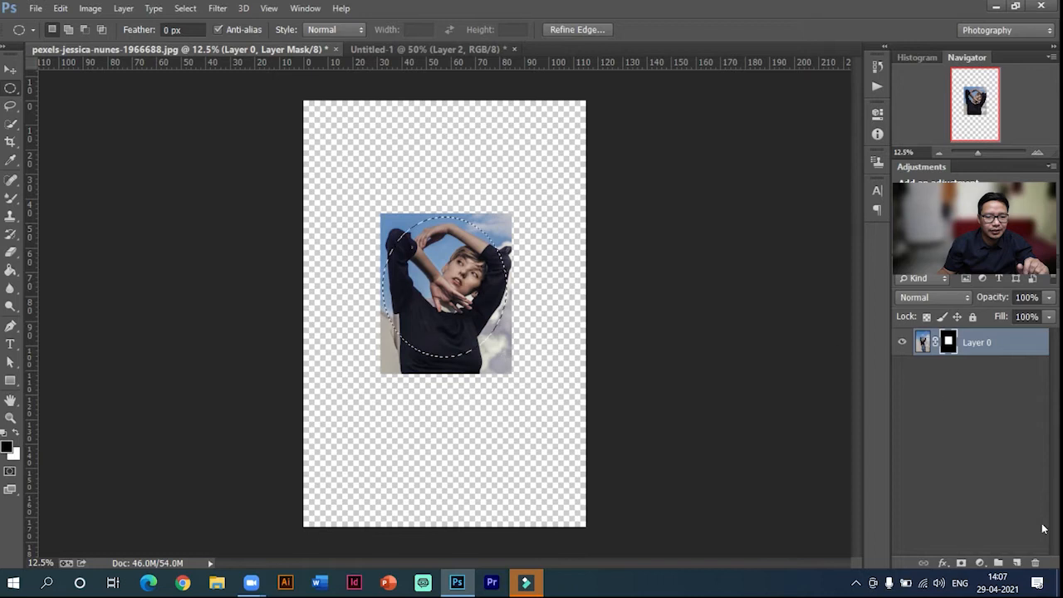
# Add a vector mask to Layer 0 and disable the layer's existing rectangular mask
pyautogui.click(961, 562)
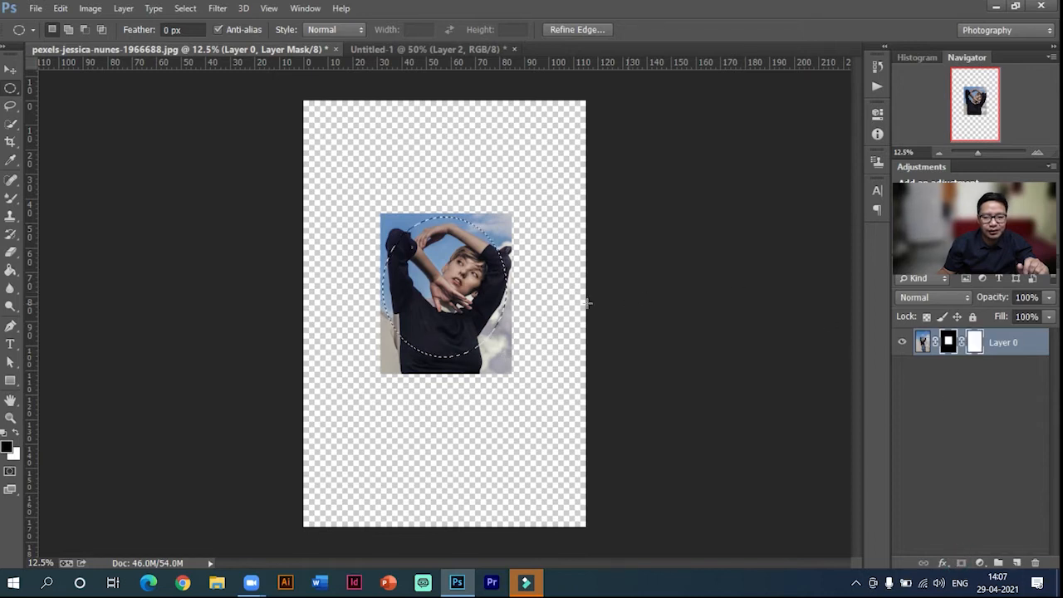
pyautogui.rightClick(941, 345)
pyautogui.click(947, 344)
pyautogui.rightClick(947, 345)
pyautogui.click(946, 354)
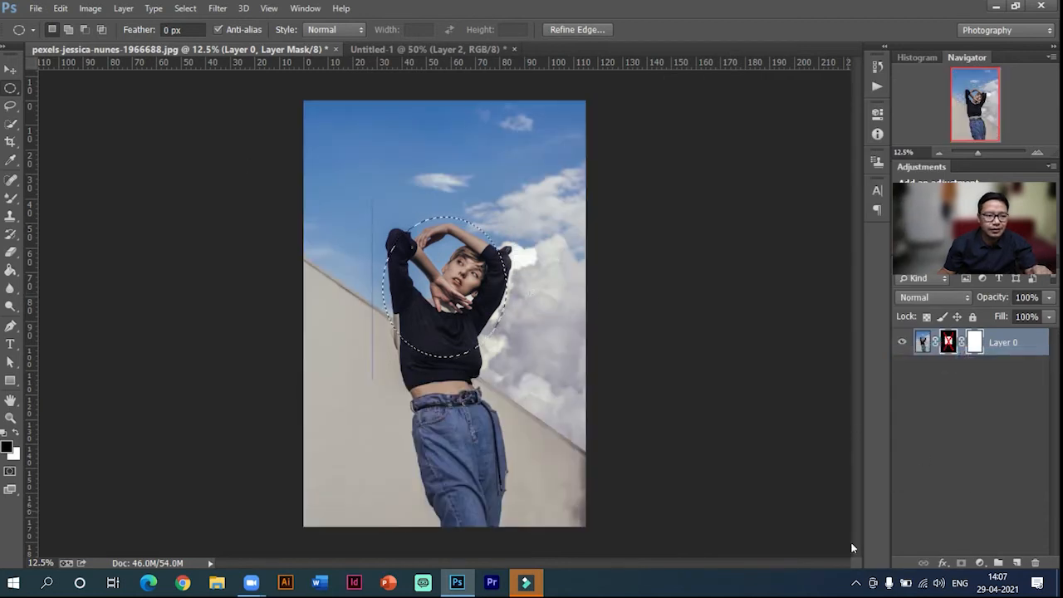
# Delete both the vector mask and the disabled layer mask from Layer 0, keeping the elliptical selection
pyautogui.rightClick(974, 342)
pyautogui.click(963, 369)
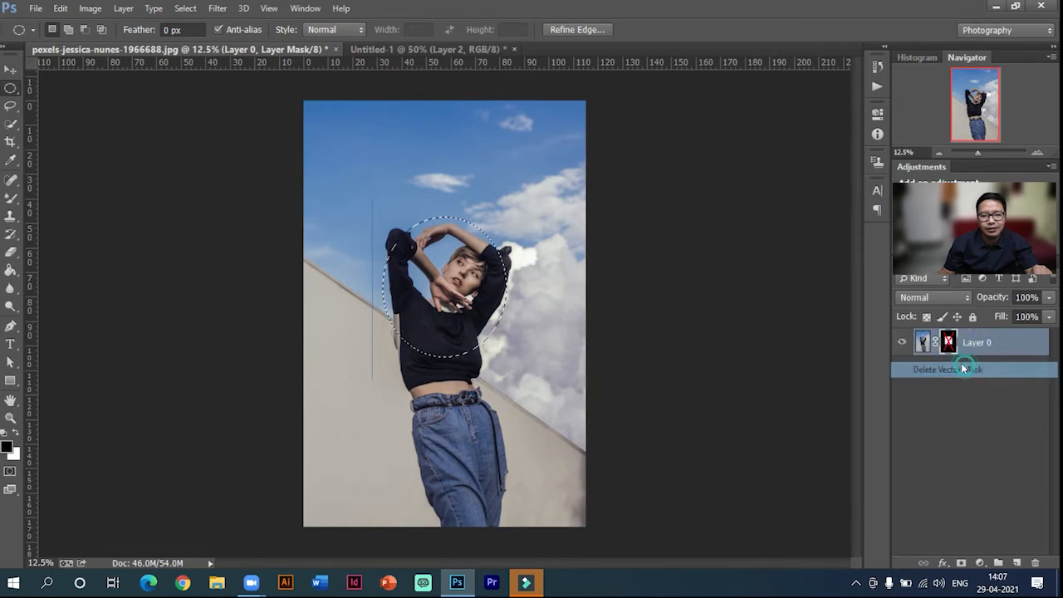
pyautogui.rightClick(953, 348)
pyautogui.click(951, 373)
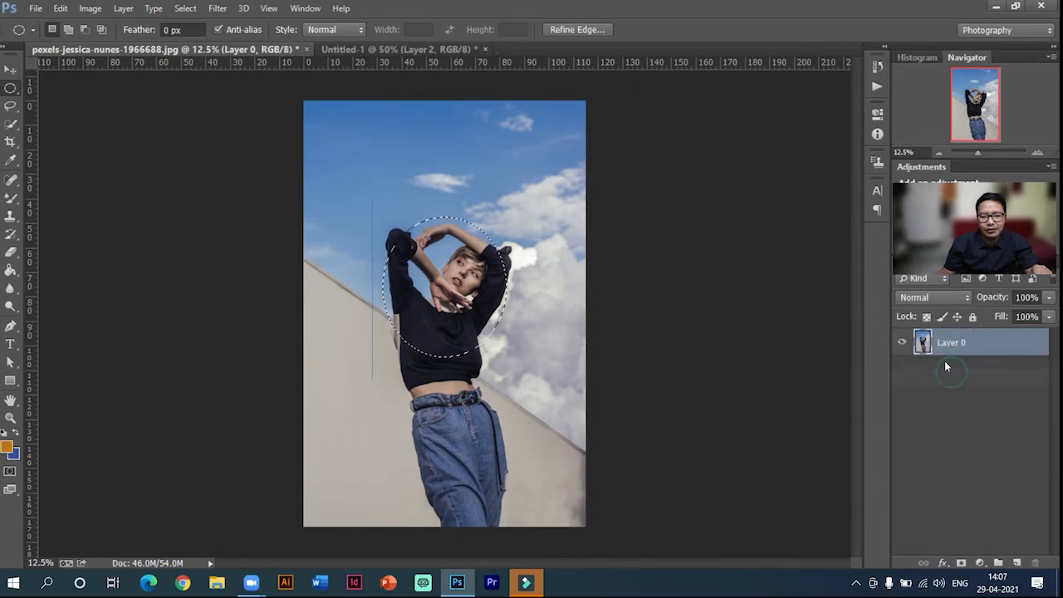
# Add a layer mask to Layer 0 from the elliptical selection, and undo it
pyautogui.click(961, 563)
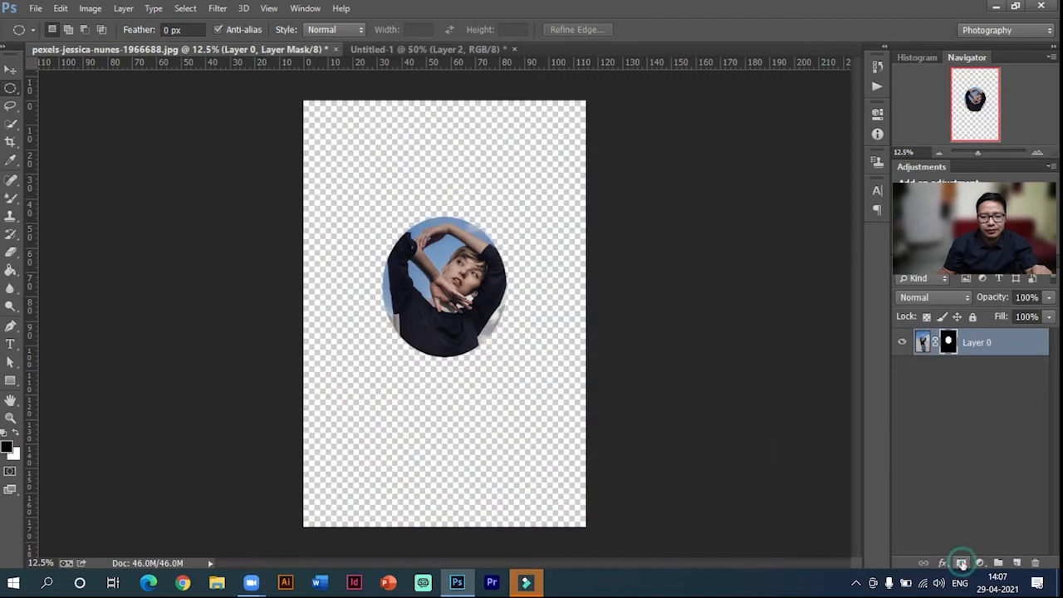
pyautogui.hotkey('ctrl', 'z')
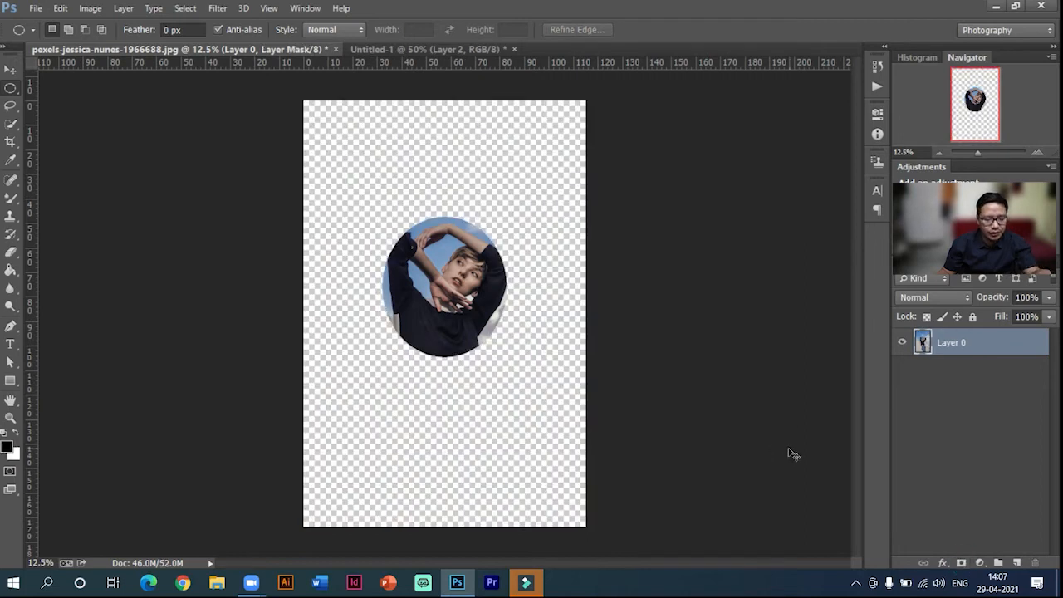
# Copy the elliptical selection of the woman into the Untitled-1 document with the Move Tool
pyautogui.click(10, 69)
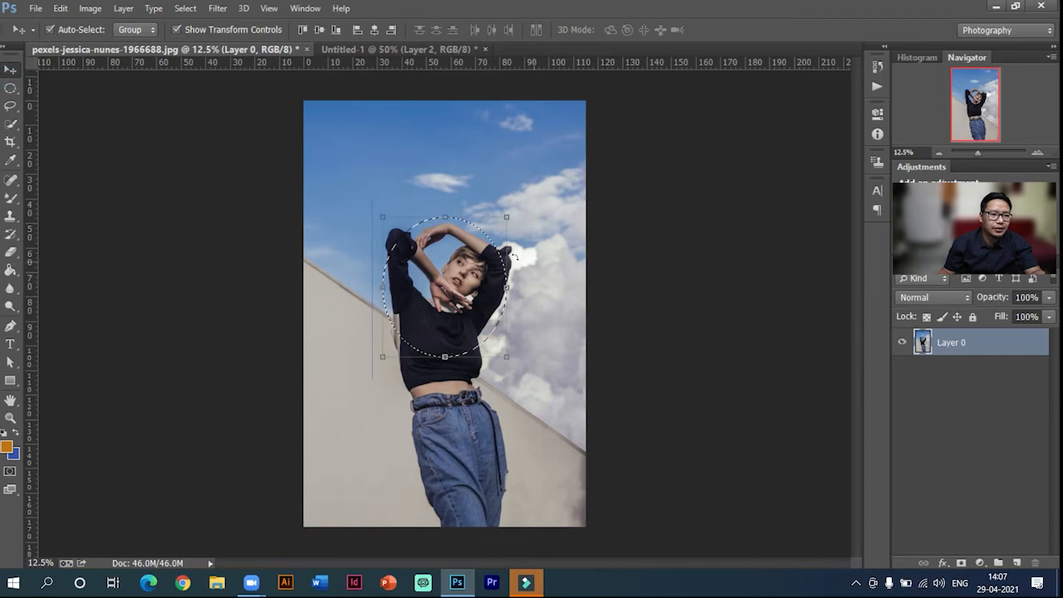
pyautogui.moveTo(461, 249); pyautogui.dragTo(440, 233)
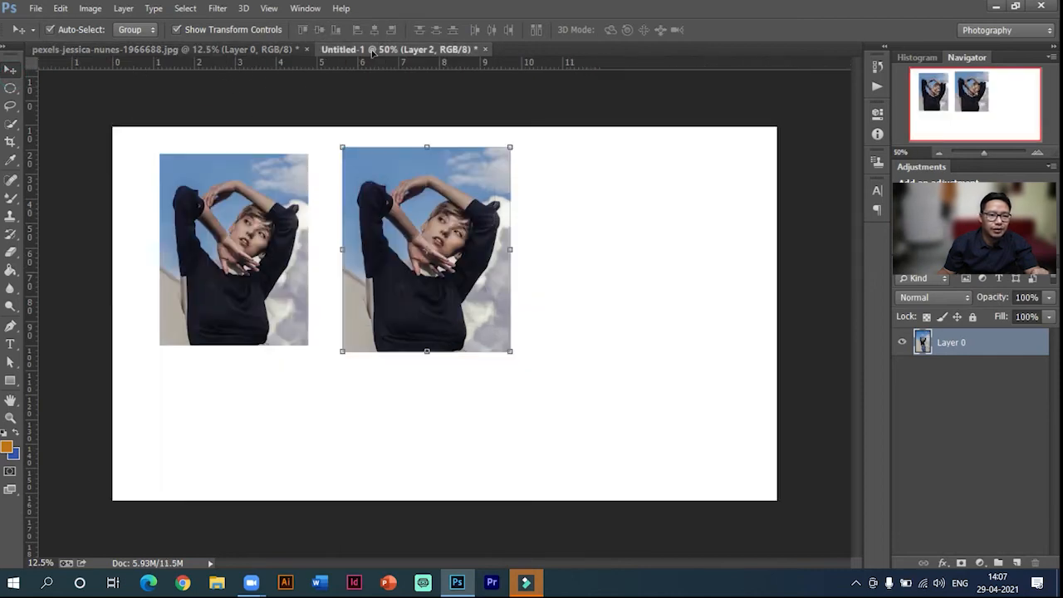
pyautogui.moveTo(673, 292); pyautogui.dragTo(640, 251)
# Scale the oval cutout down to about the size of the rectangular portraits and place it right of the second one
pyautogui.moveTo(759, 86); pyautogui.dragTo(518, 406)
pyautogui.moveTo(423, 427); pyautogui.dragTo(631, 213)
pyautogui.moveTo(715, 153); pyautogui.dragTo(645, 238)
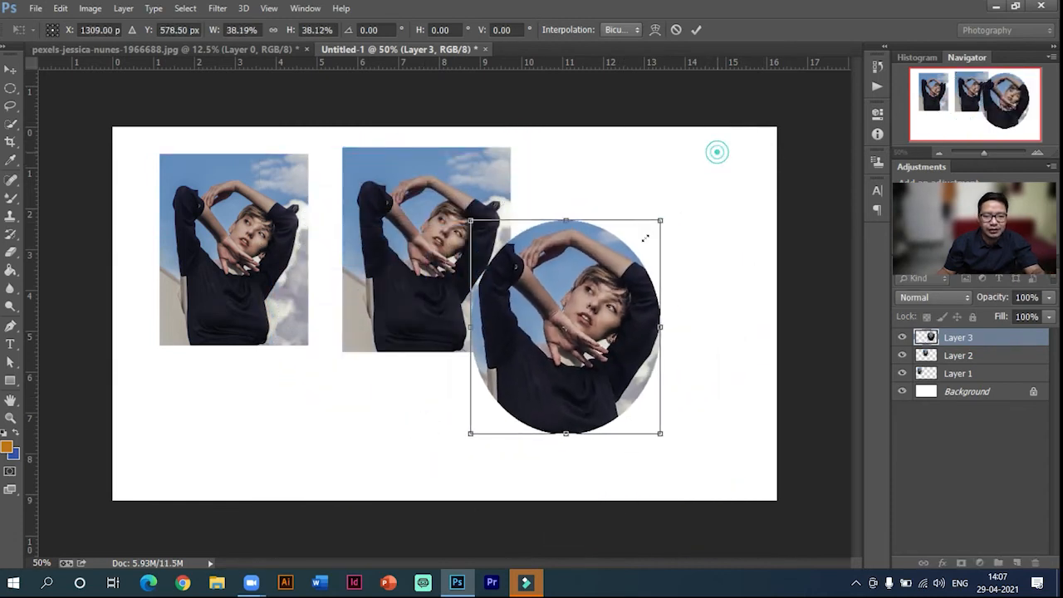
pyautogui.moveTo(574, 360); pyautogui.dragTo(643, 278)
pyautogui.doubleClick(644, 277)
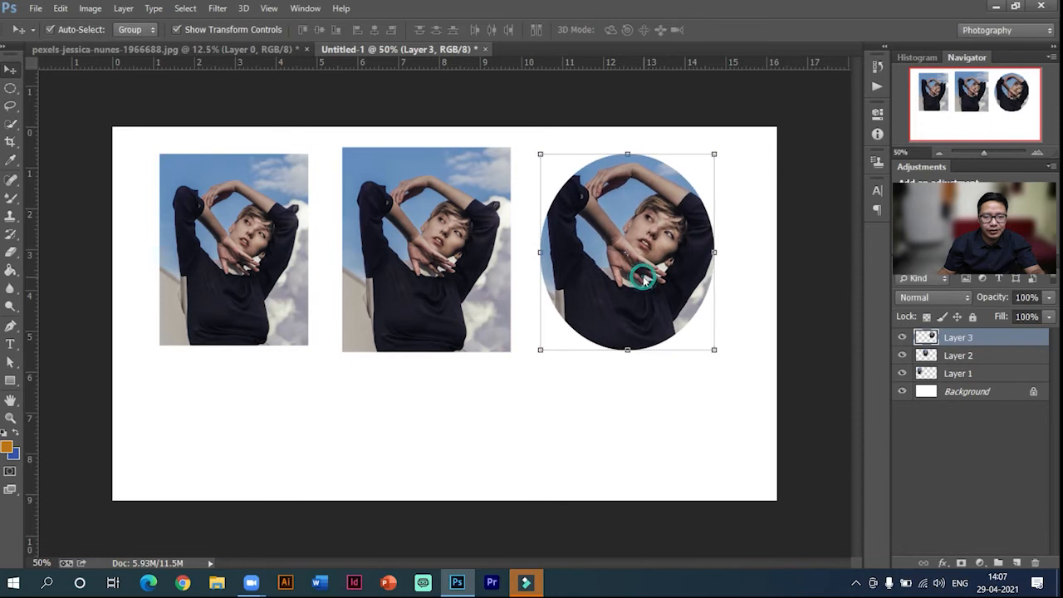
pyautogui.moveTo(626, 326)
pyautogui.mouseDown()
pyautogui.moveTo(636, 336)
pyautogui.moveTo(631, 328)
pyautogui.mouseUp()
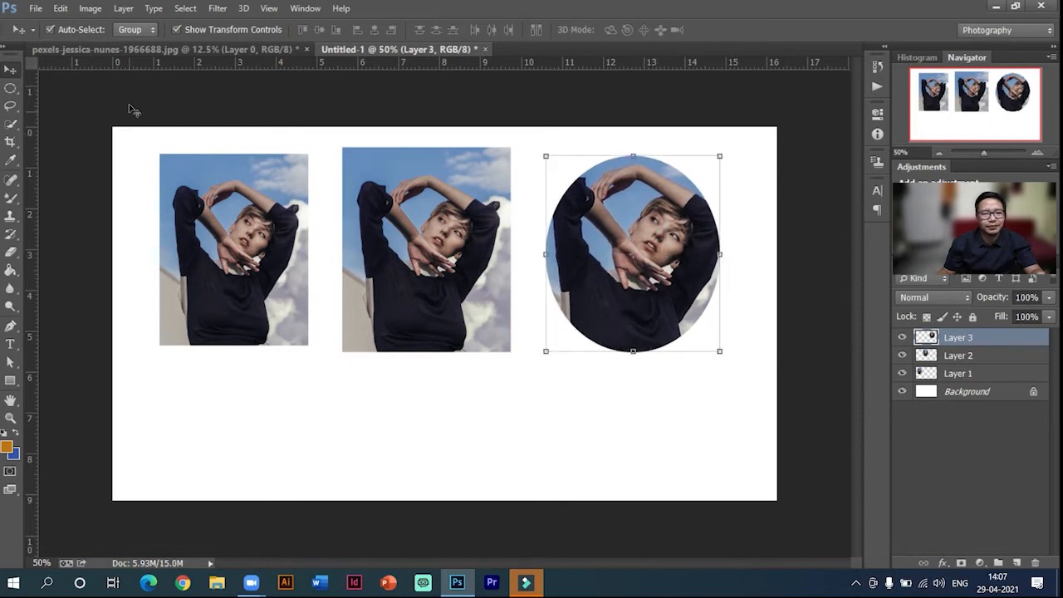
# Return to the pexels-jessica-nunes-1966688.jpg document and clear the elliptical selection
pyautogui.click(122, 50)
pyautogui.click(404, 51)
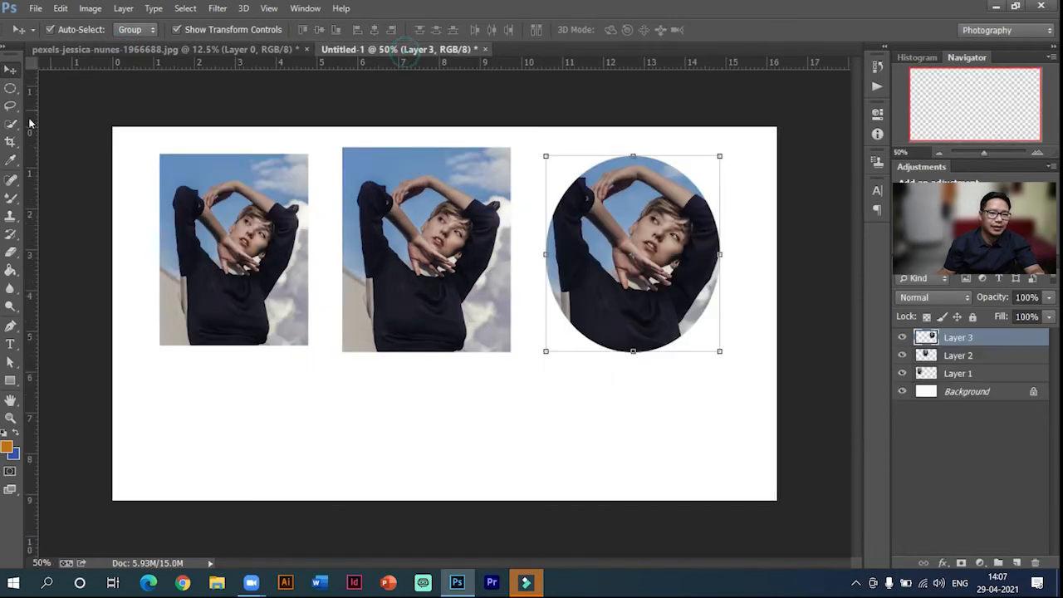
pyautogui.click(10, 88)
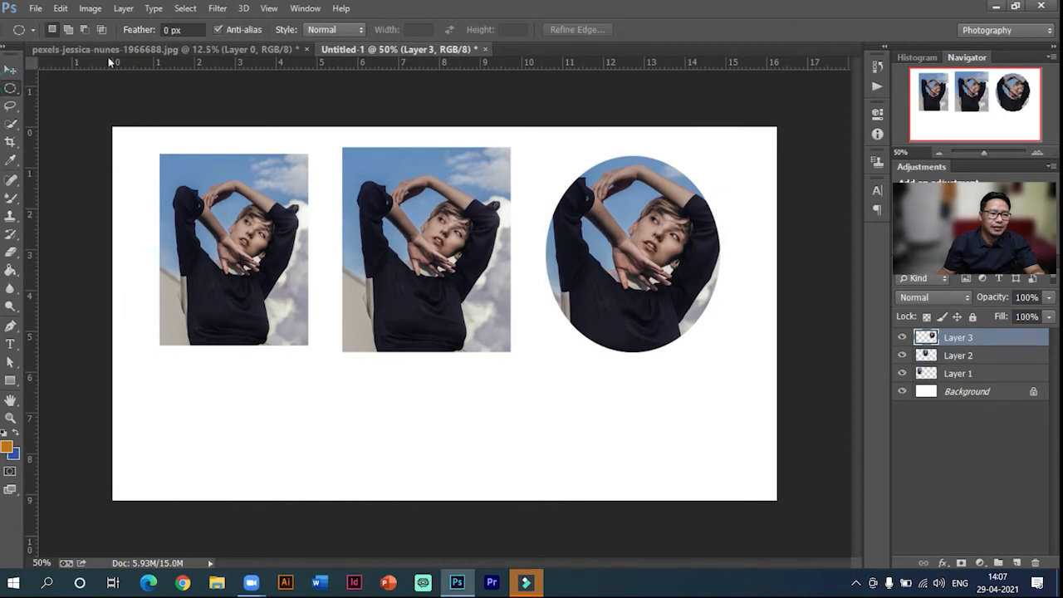
pyautogui.click(155, 49)
pyautogui.click(463, 218)
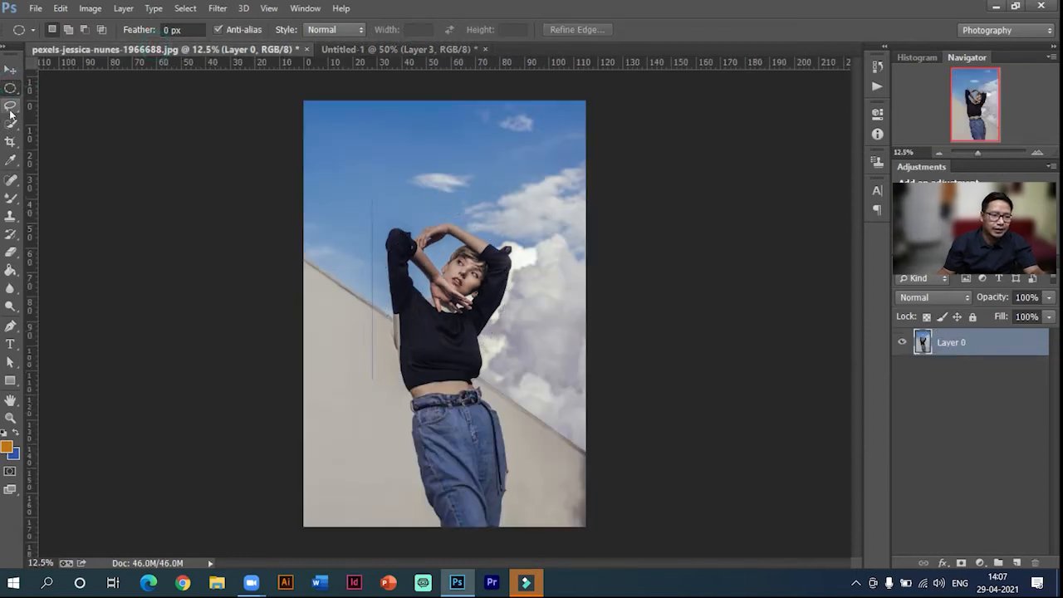
# Draw a freehand selection around the woman's raised arms and torso down to the waist with the Lasso Tool, and nudge it slightly right
pyautogui.rightClick(12, 89)
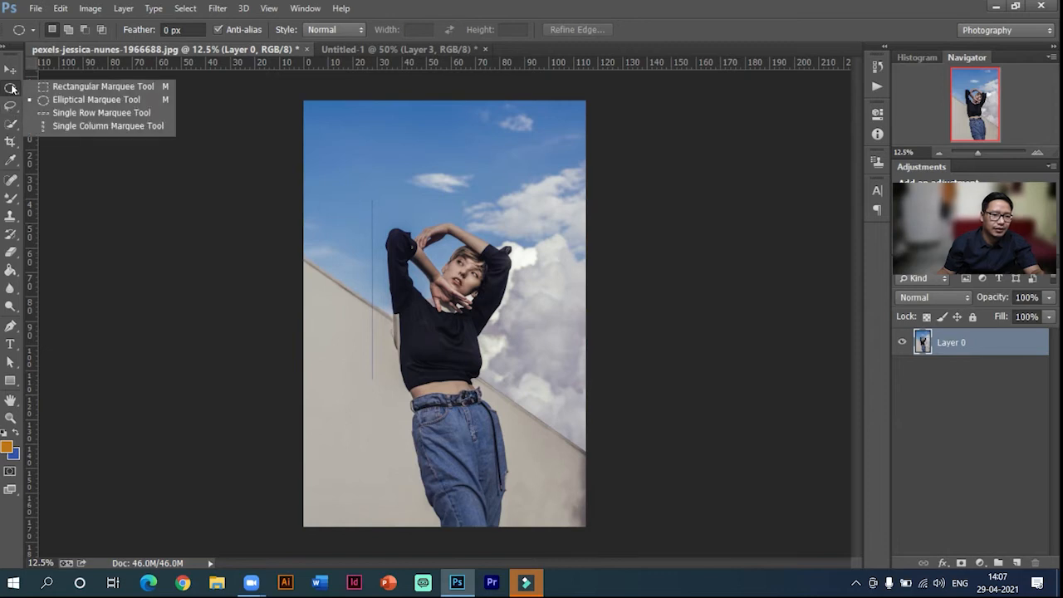
pyautogui.click(11, 108)
pyautogui.rightClick(11, 110)
pyautogui.click(11, 109)
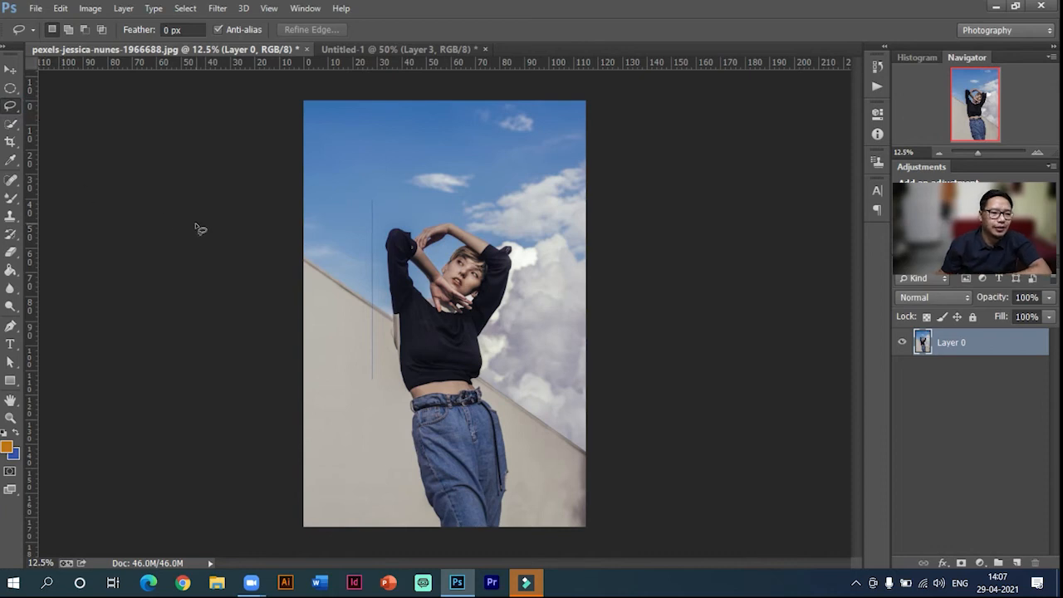
pyautogui.moveTo(408, 396); pyautogui.dragTo(401, 347)
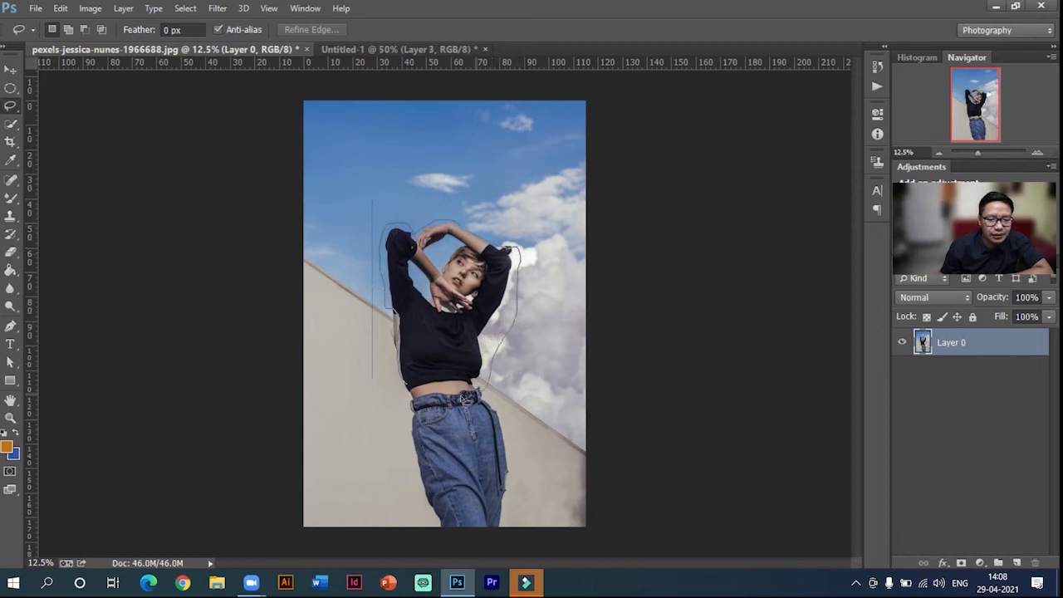
pyautogui.moveTo(407, 392); pyautogui.dragTo(407, 394)
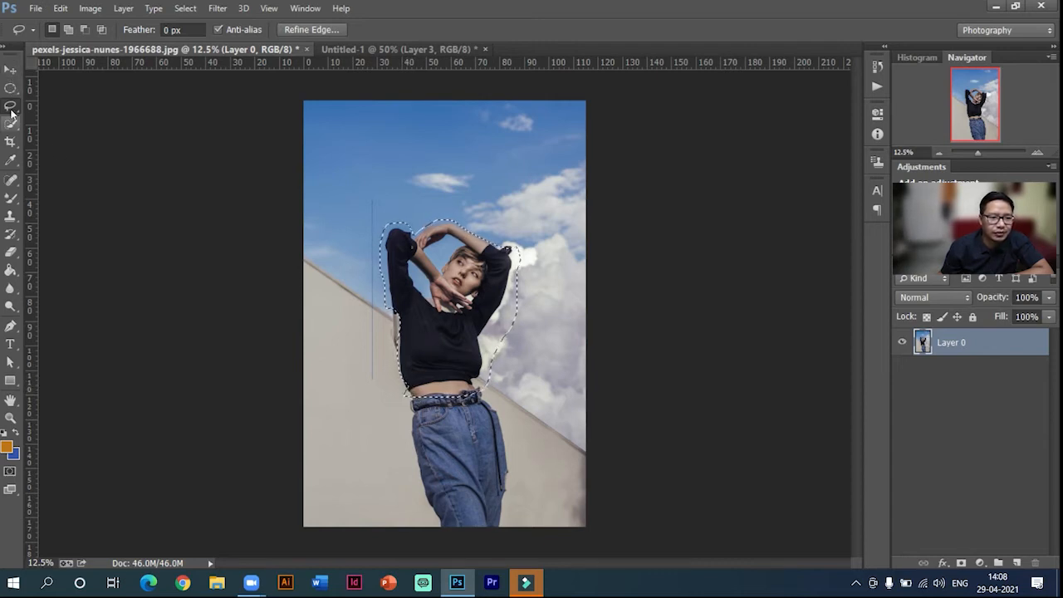
pyautogui.moveTo(427, 301)
pyautogui.mouseDown()
pyautogui.moveTo(319, 283)
pyautogui.moveTo(431, 301)
pyautogui.mouseUp()
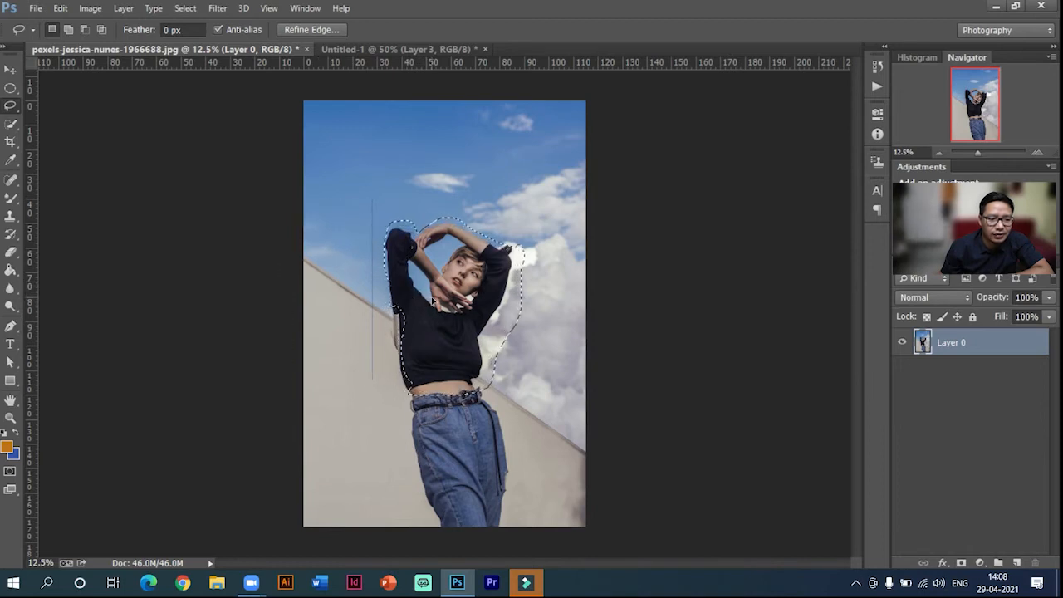
# Copy the freehand selection of the woman into the Untitled-1 document with the Move Tool
pyautogui.click(10, 70)
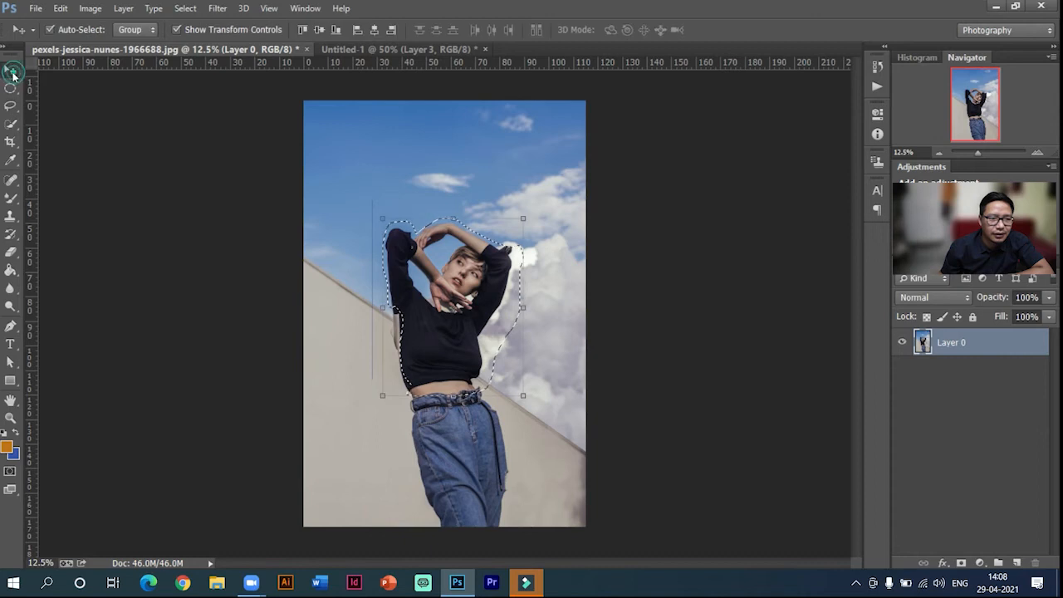
pyautogui.moveTo(430, 350)
pyautogui.mouseDown()
pyautogui.moveTo(183, 123)
pyautogui.moveTo(423, 141)
pyautogui.moveTo(284, 107)
pyautogui.moveTo(424, 52)
pyautogui.moveTo(438, 264)
pyautogui.mouseUp()
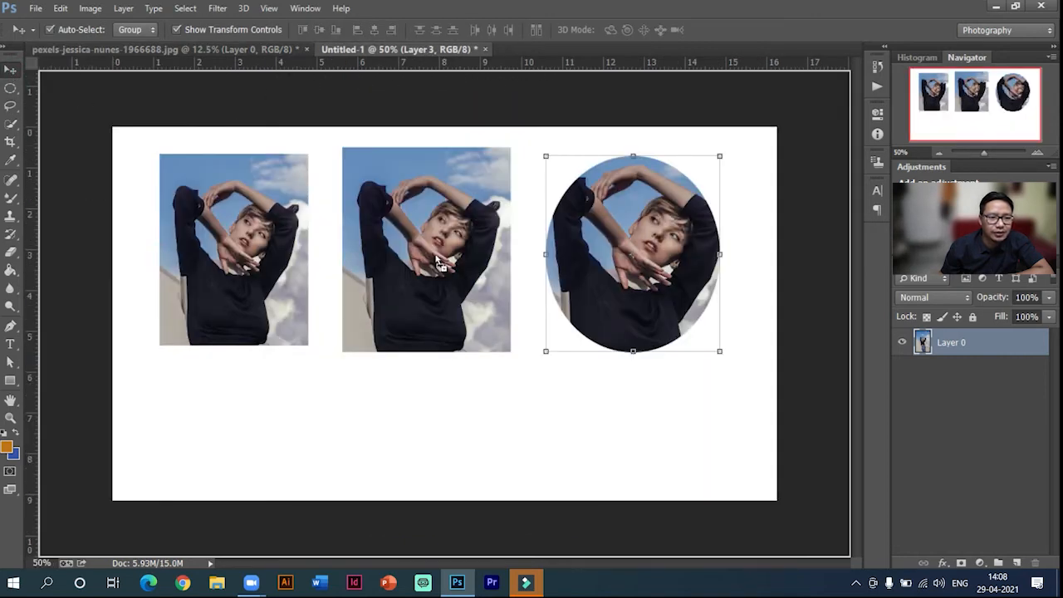
pyautogui.moveTo(368, 380); pyautogui.dragTo(390, 378)
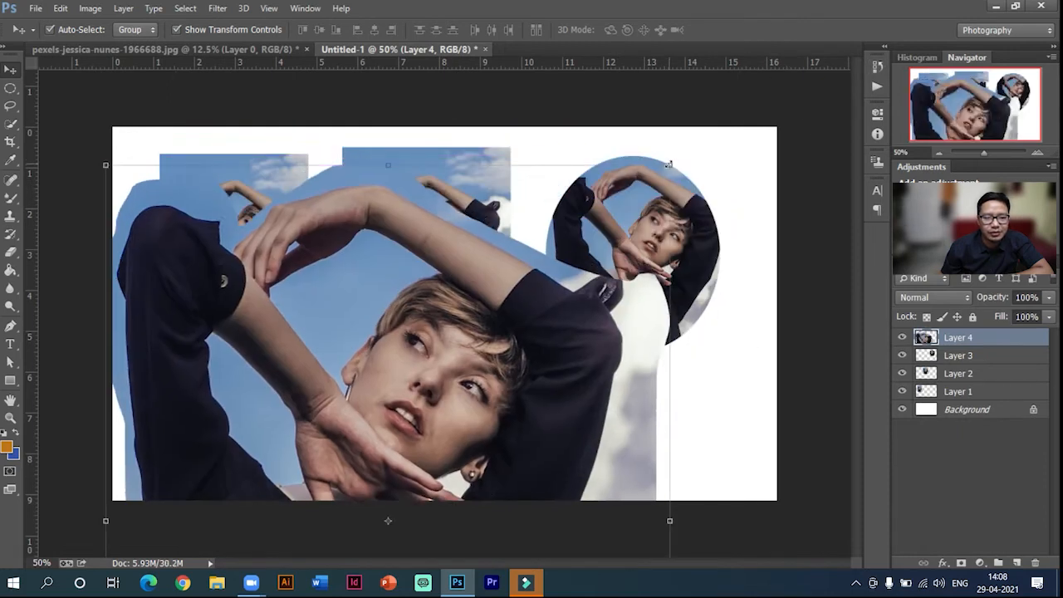
# Scale the freehand cutout down to about the width of the middle portrait and place it overlapping that portrait's lower part
pyautogui.moveTo(668, 164); pyautogui.dragTo(450, 441)
pyautogui.moveTo(322, 476); pyautogui.dragTo(523, 161)
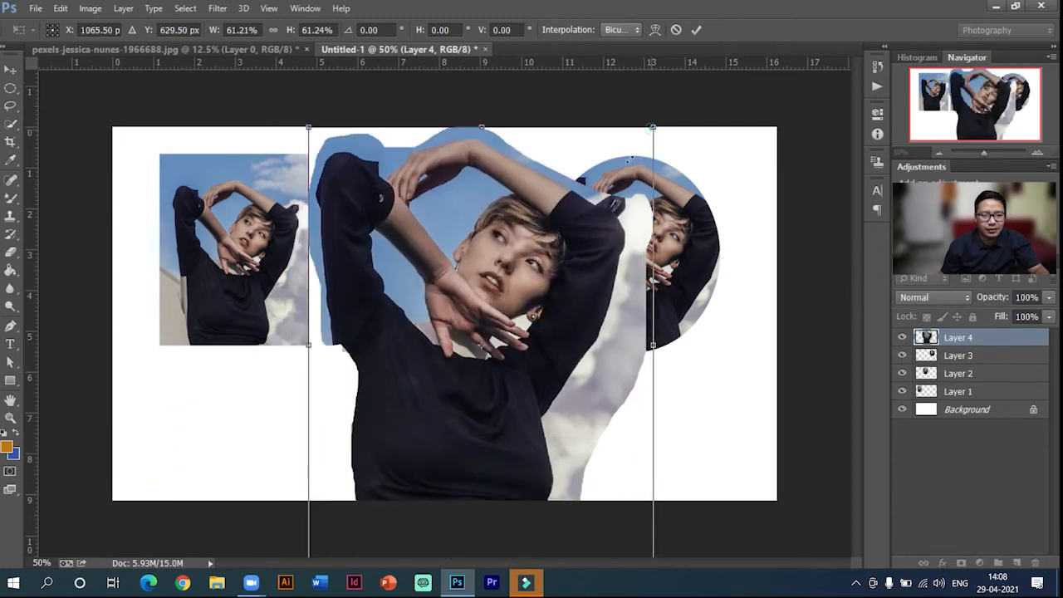
pyautogui.moveTo(652, 128); pyautogui.dragTo(489, 332)
pyautogui.moveTo(329, 434); pyautogui.dragTo(360, 313)
pyautogui.doubleClick(361, 311)
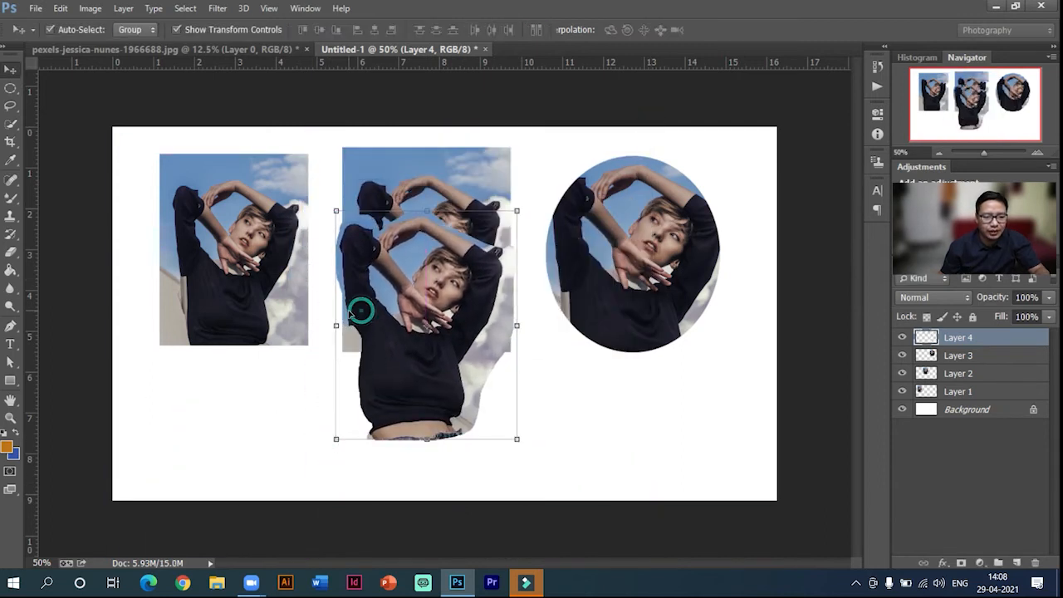
# Return to the pexels photo, switch to the Polygonal Lasso Tool and clear the freehand selection
pyautogui.click(100, 50)
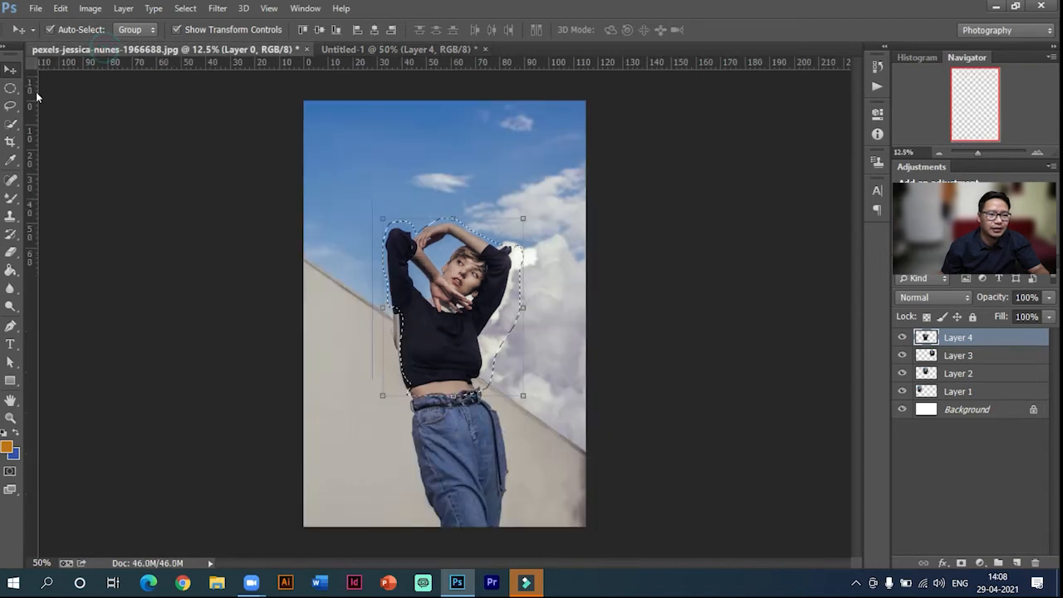
pyautogui.rightClick(10, 106)
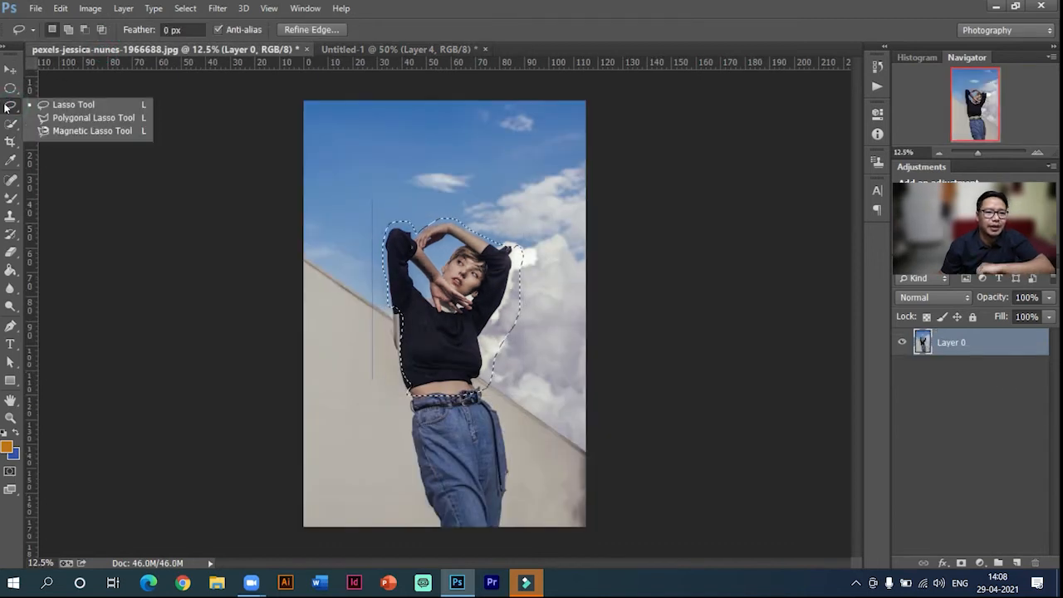
pyautogui.click(62, 114)
pyautogui.hotkey('ctrl', 'd')
# Draw a closed polygonal selection around the woman's raised arms and torso down to the waist
pyautogui.click(403, 213)
pyautogui.click(414, 236)
pyautogui.click(424, 228)
pyautogui.click(440, 224)
pyautogui.click(461, 227)
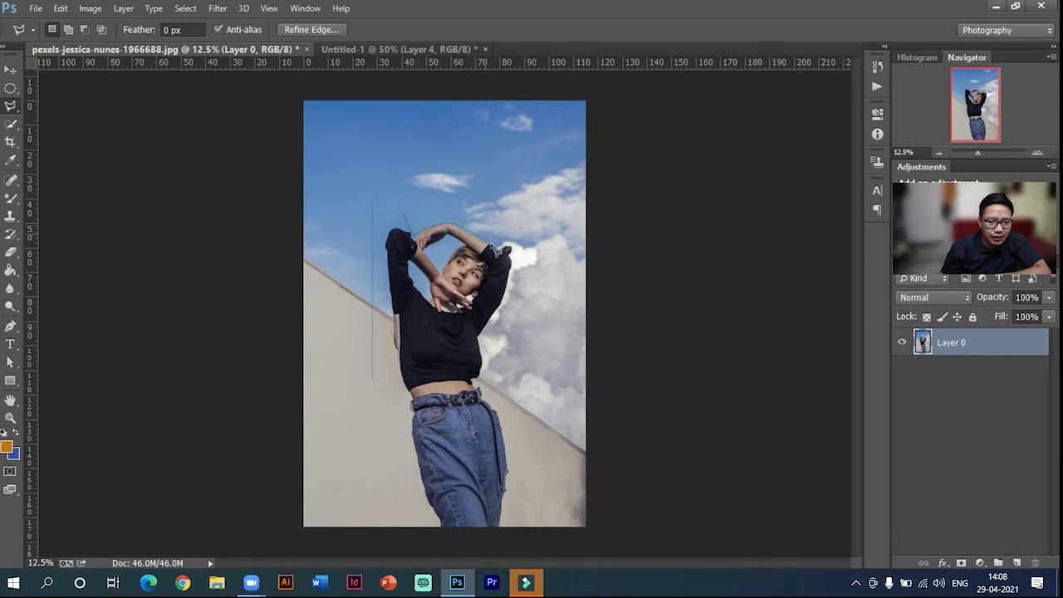
pyautogui.click(510, 245)
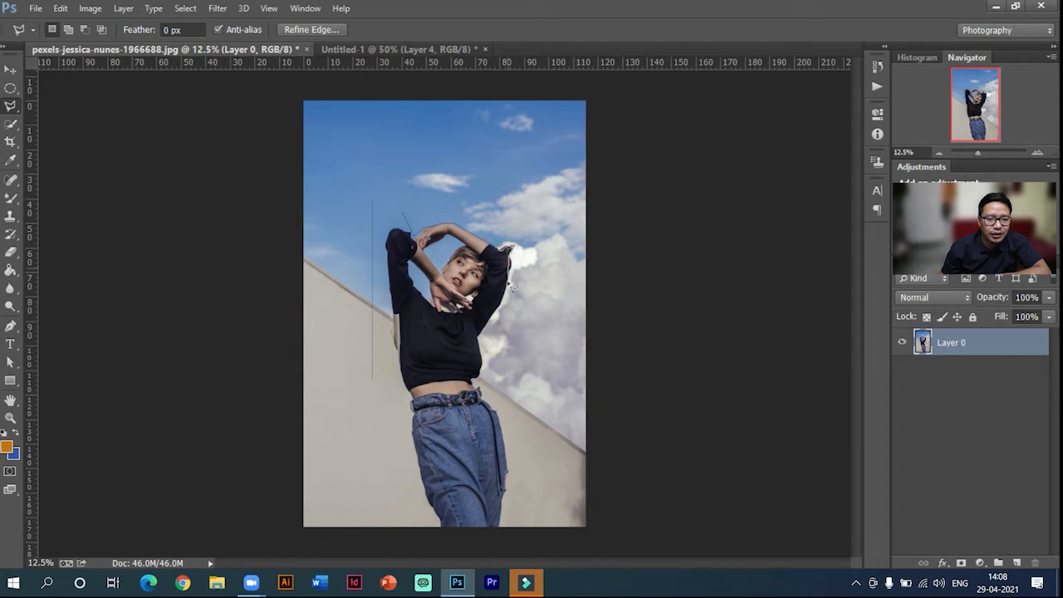
pyautogui.click(513, 265)
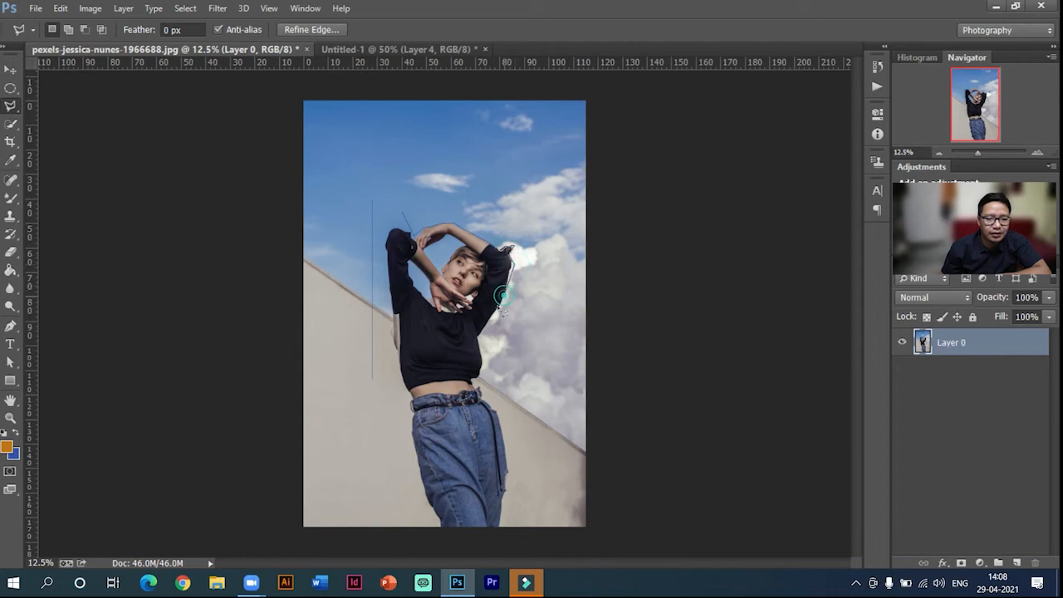
pyautogui.click(479, 340)
pyautogui.click(480, 387)
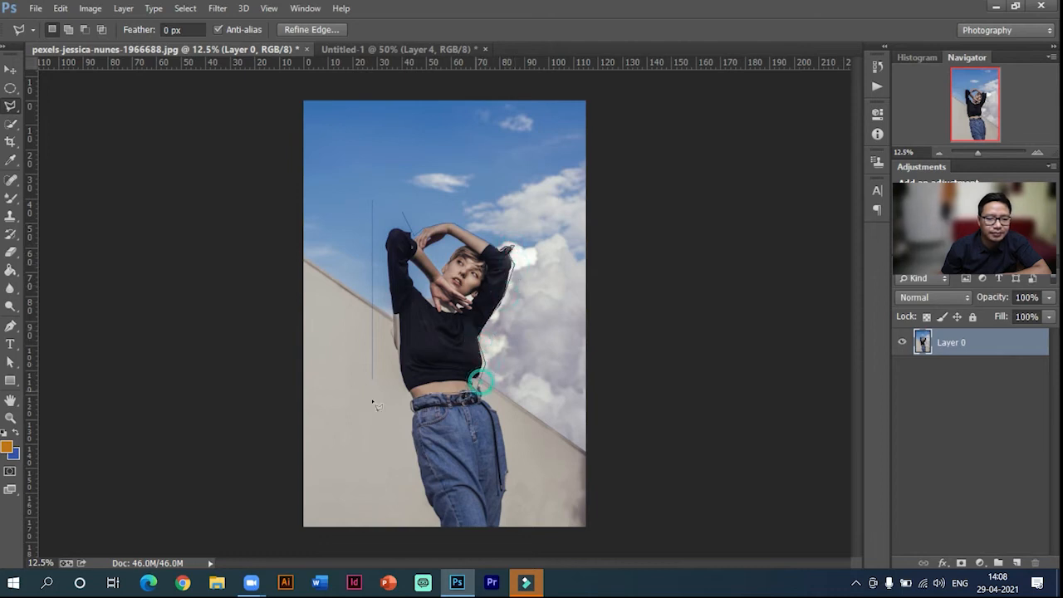
pyautogui.click(393, 333)
pyautogui.click(397, 302)
pyautogui.click(383, 222)
pyautogui.doubleClick(402, 212)
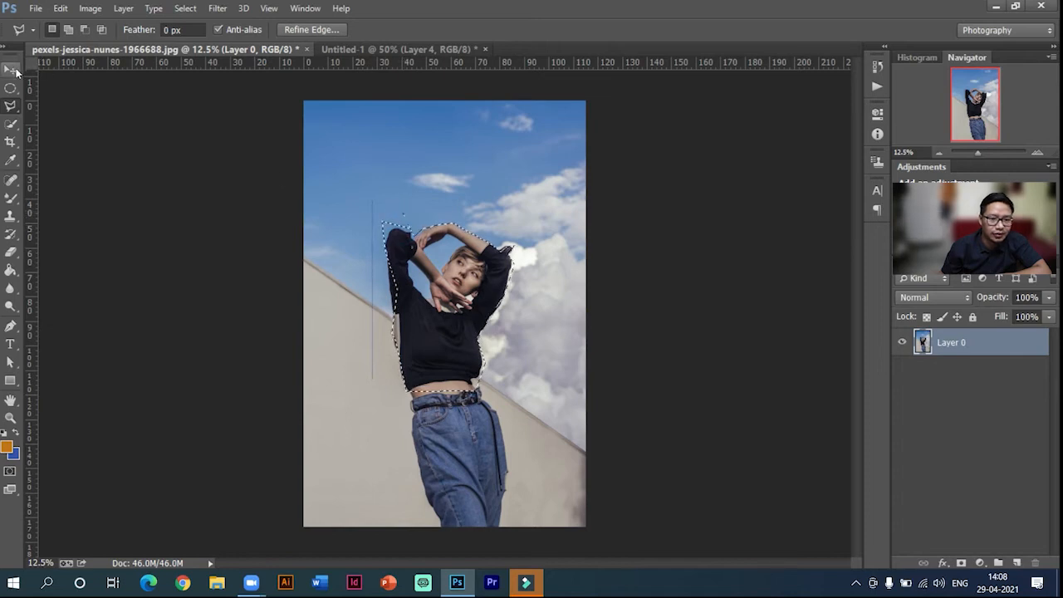
# Copy the polygonal selection into the Untitled-1 document with the Move Tool, and clear the selection back in the pexels photo
pyautogui.click(13, 70)
pyautogui.moveTo(413, 280)
pyautogui.mouseDown()
pyautogui.moveTo(192, 142)
pyautogui.moveTo(162, 72)
pyautogui.moveTo(337, 70)
pyautogui.moveTo(405, 259)
pyautogui.mouseUp()
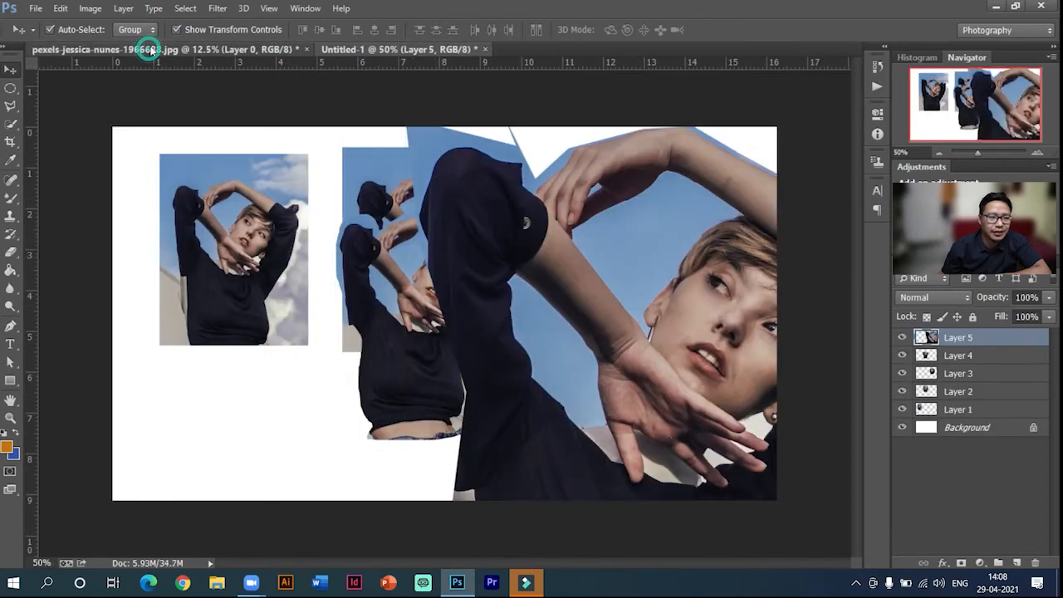
pyautogui.click(147, 48)
pyautogui.hotkey('ctrl', 'd')
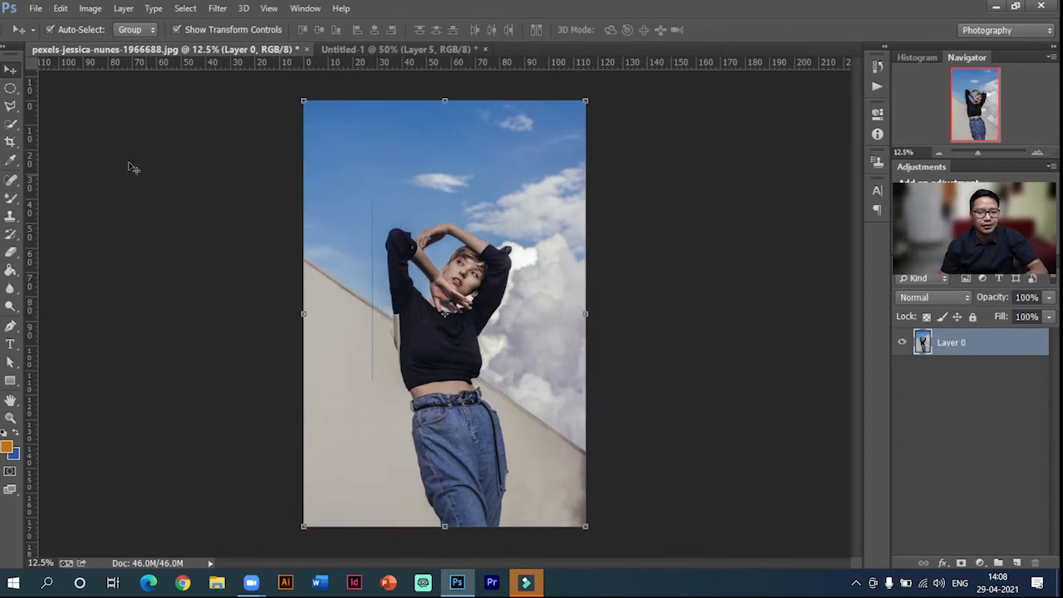
# Trace the woman's whole figure from arms to jeans with the Magnetic Lasso Tool and close the selection at the photo's lower edge
pyautogui.click(10, 106)
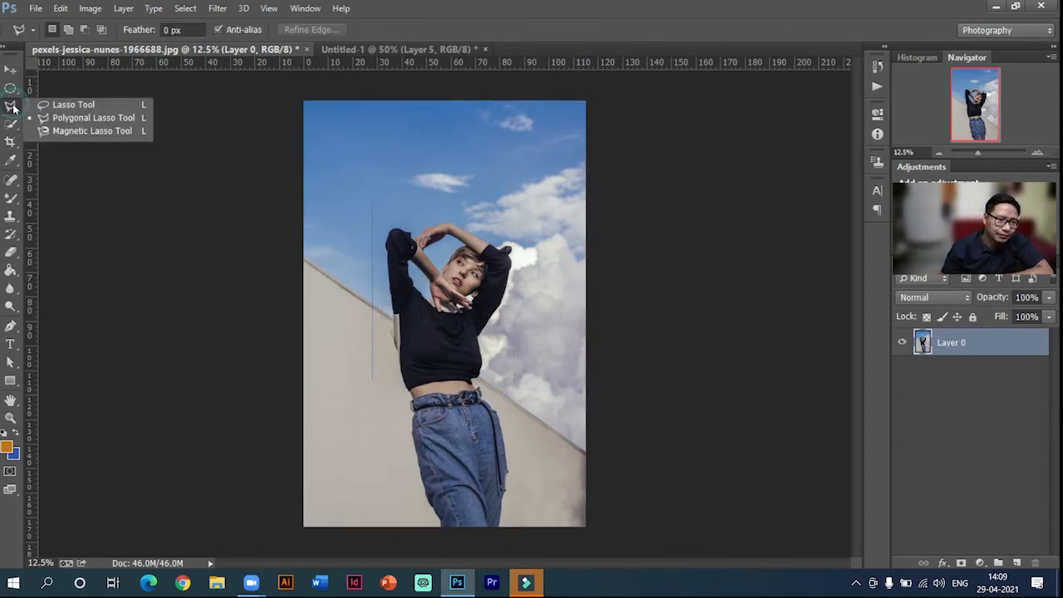
pyautogui.click(92, 131)
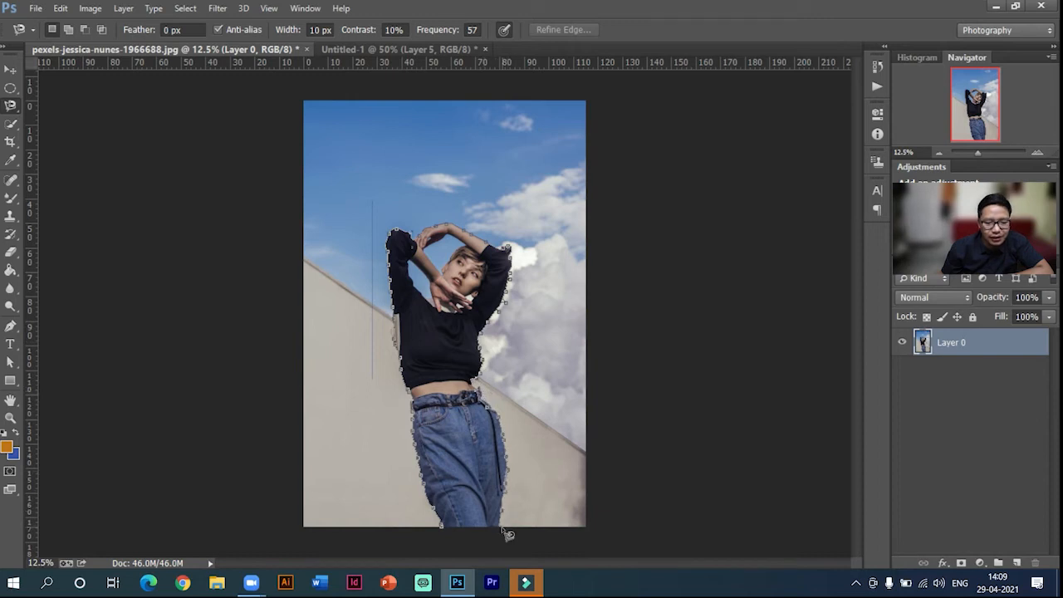
pyautogui.click(443, 528)
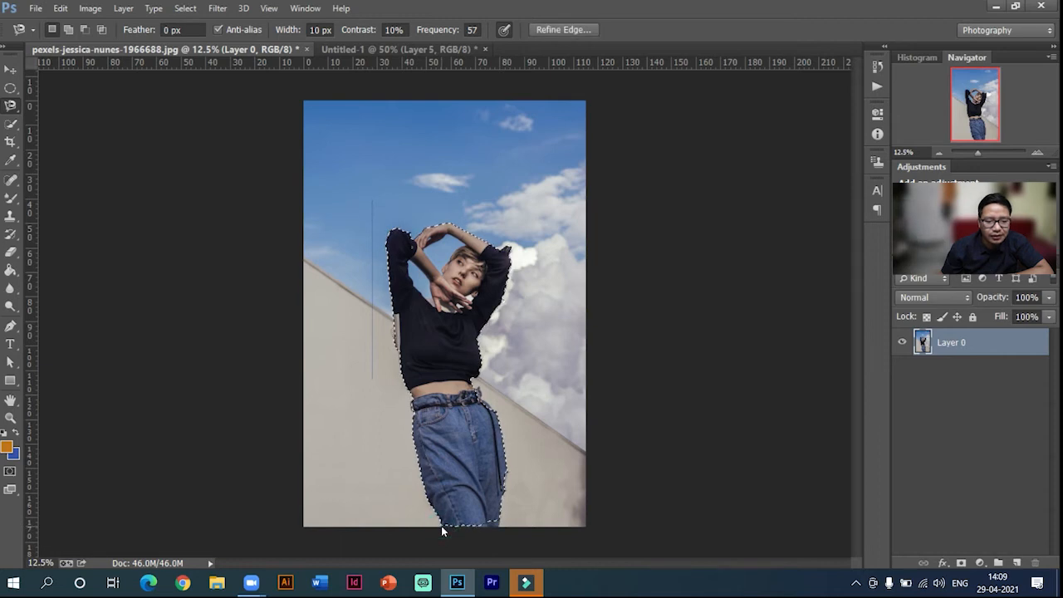
# Try to subtract the cloud sliver beside the woman's sleeve from the selection with the Magnetic Lasso Tool
pyautogui.click(1036, 153)
pyautogui.click(1036, 152)
pyautogui.click(993, 116)
pyautogui.moveTo(993, 117); pyautogui.dragTo(992, 104)
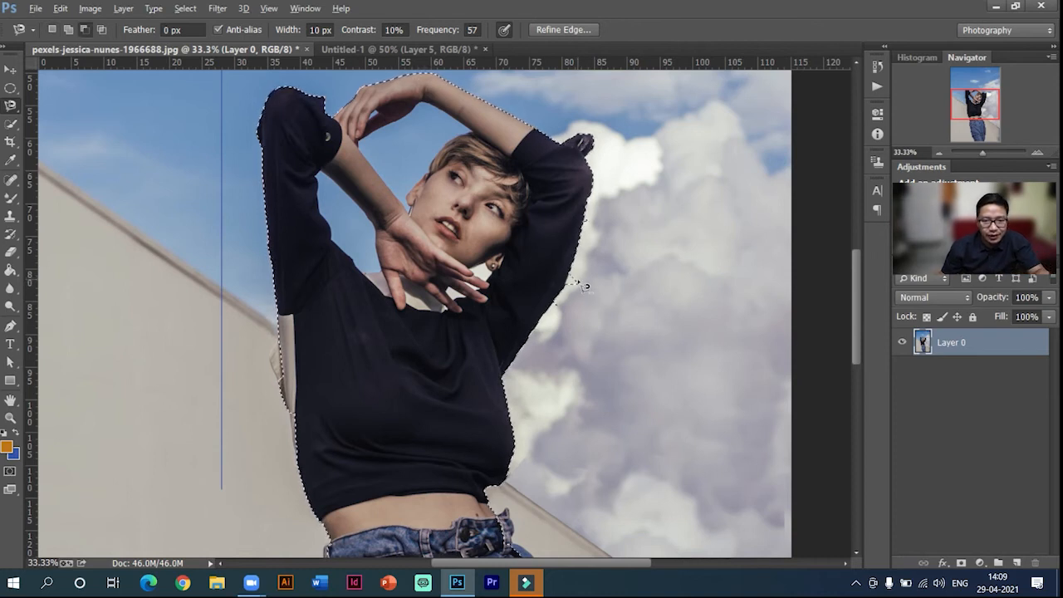
pyautogui.click(574, 276)
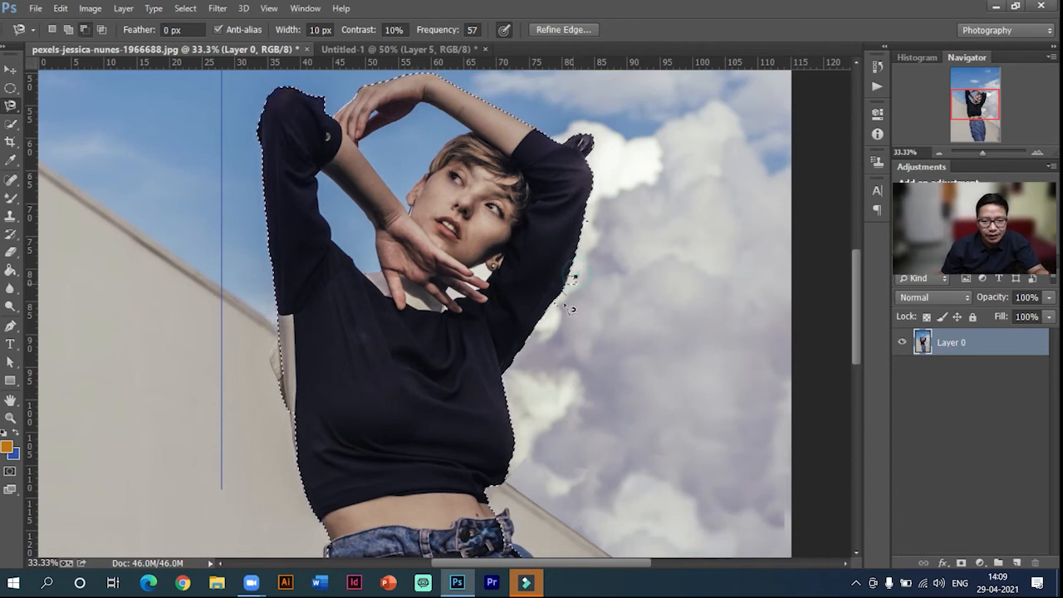
pyautogui.click(580, 270)
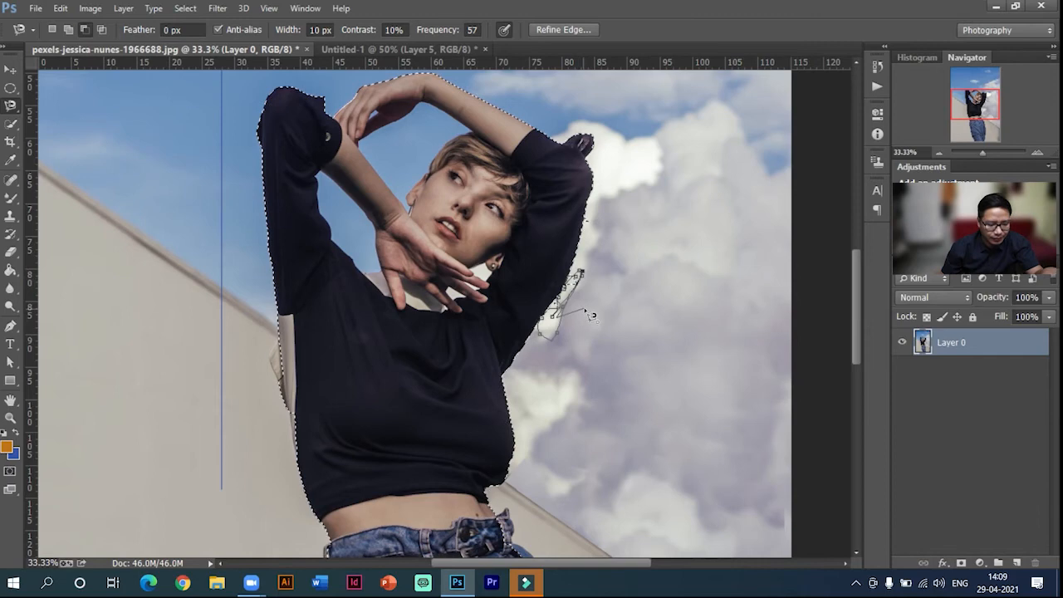
pyautogui.press('Escape')
pyautogui.hotkey('alt', 'z')
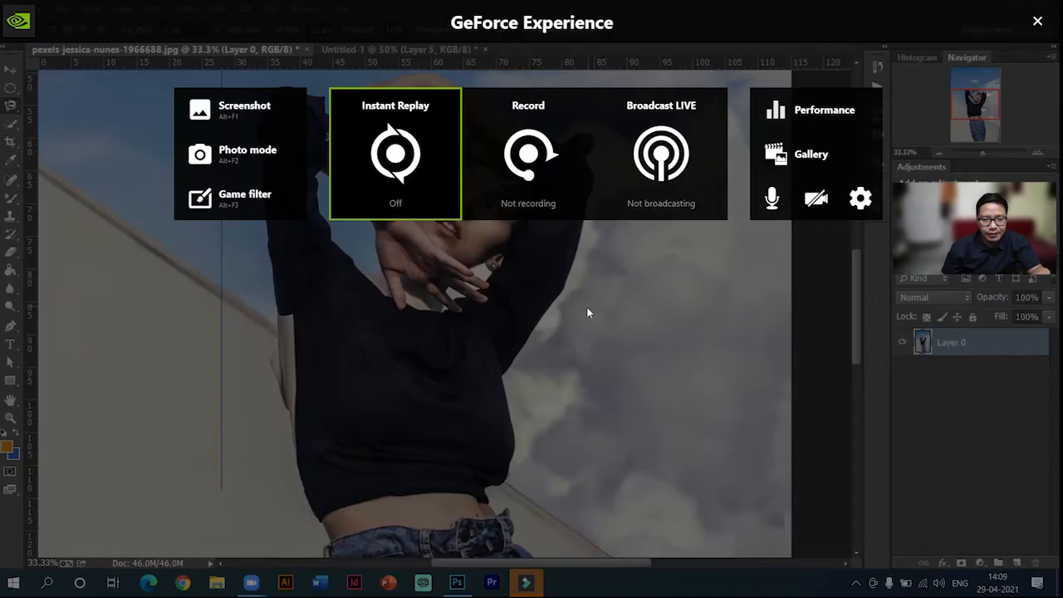
pyautogui.click(1038, 24)
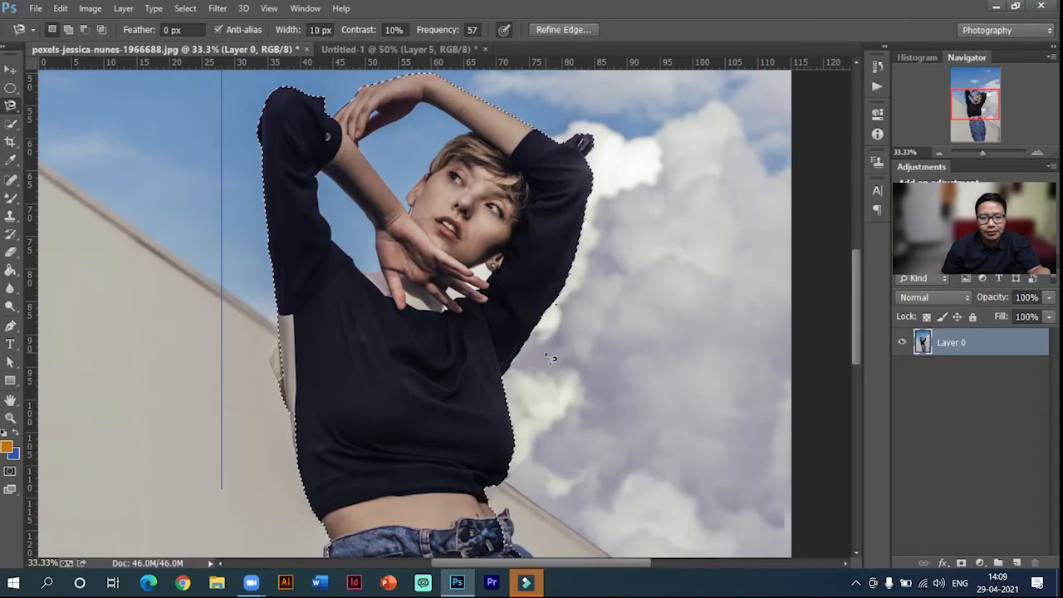
pyautogui.click(556, 305)
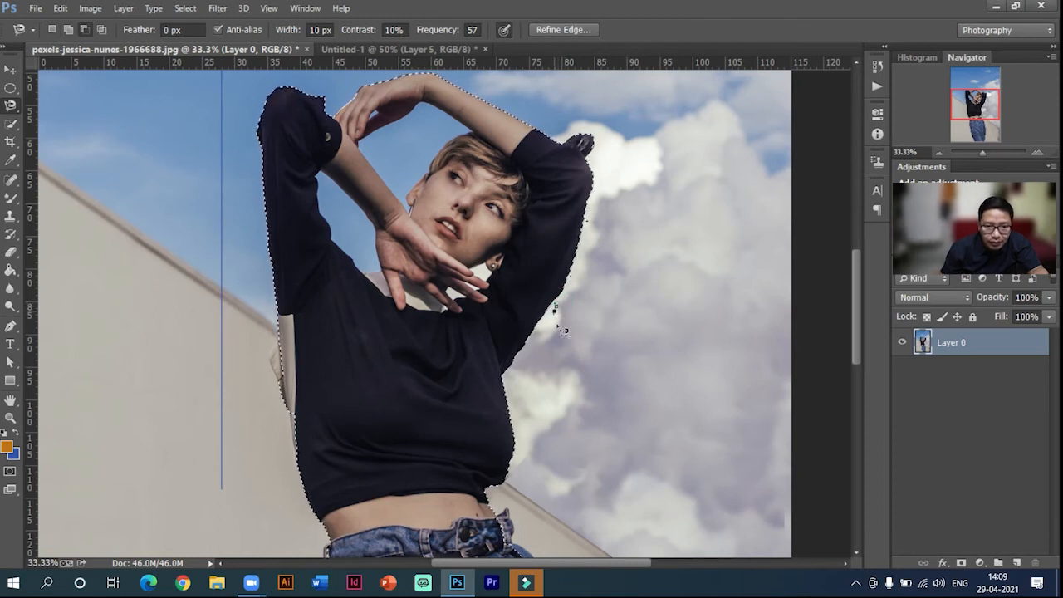
pyautogui.keyDown('alt'); pyautogui.click(556, 309); pyautogui.keyUp('alt')
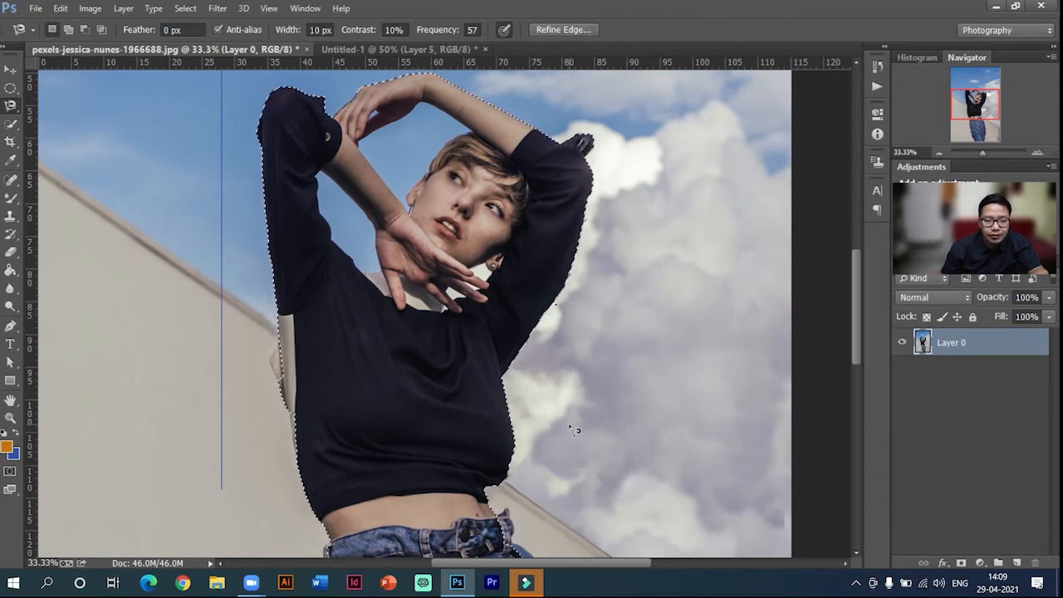
# Trim the selection edge beside the woman's sleeve by subtracting with the freehand Lasso Tool
pyautogui.rightClick(10, 105)
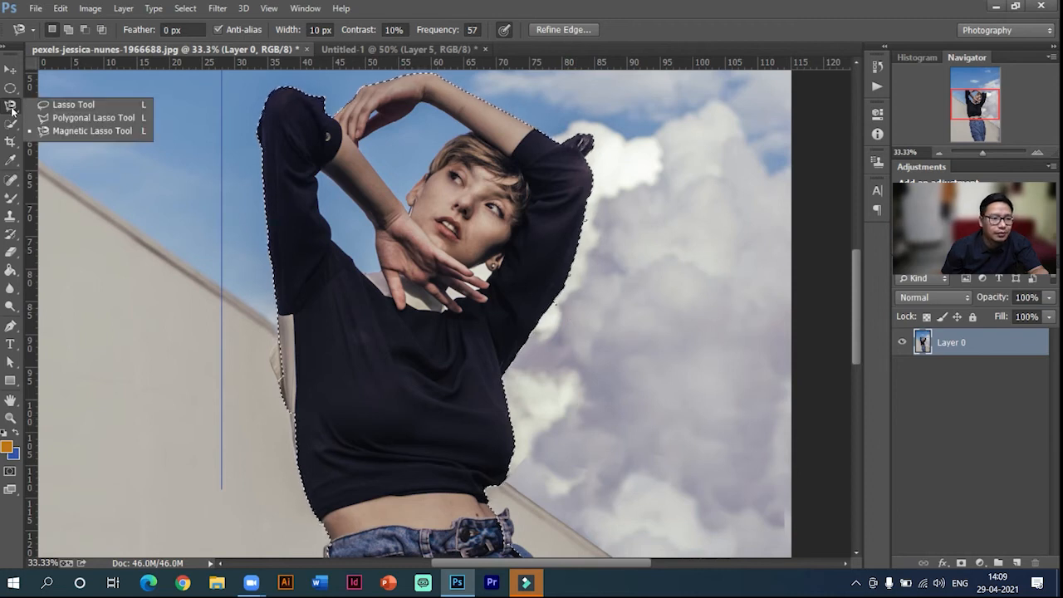
pyautogui.click(72, 107)
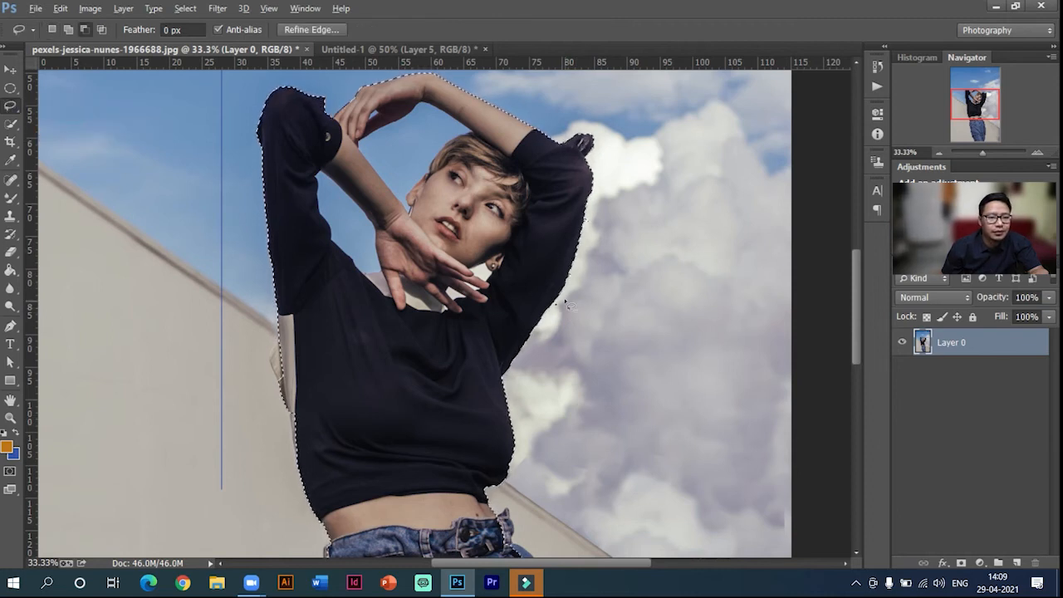
pyautogui.keyDown('alt'); pyautogui.click(554, 305); pyautogui.keyUp('alt')
pyautogui.keyDown('alt'); pyautogui.click(556, 302); pyautogui.keyUp('alt')
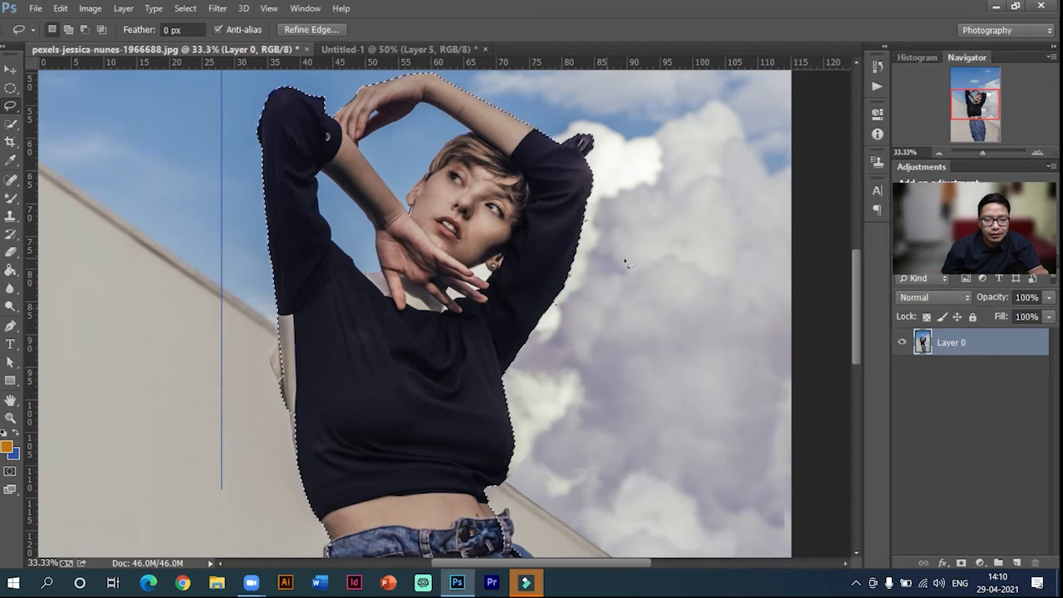
# Copy the selected full figure of the woman into the Untitled-1 document with the Move Tool
pyautogui.click(938, 154)
pyautogui.click(938, 154)
pyautogui.click(938, 154)
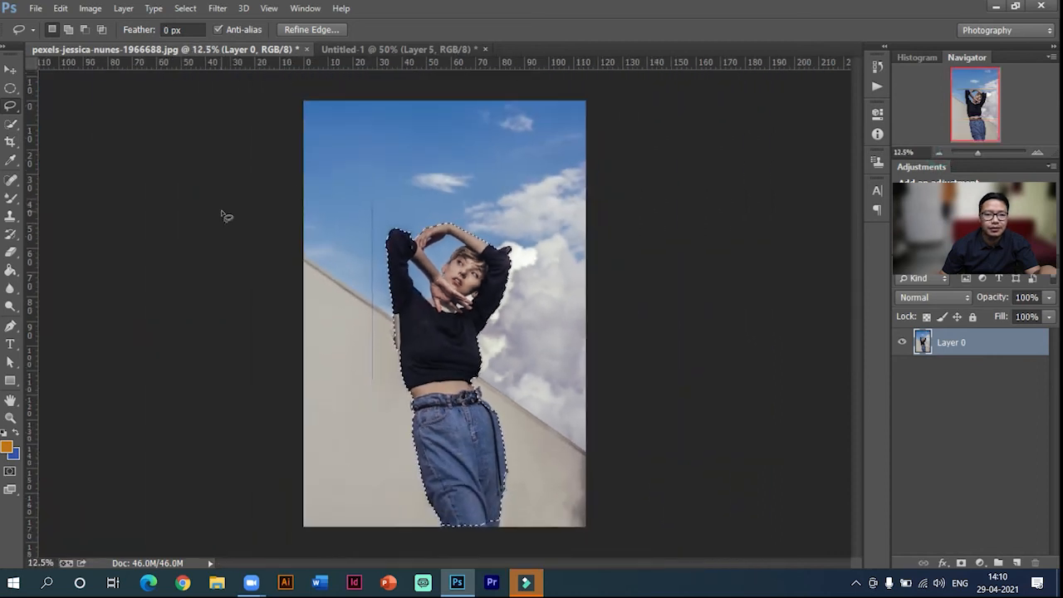
pyautogui.click(10, 68)
pyautogui.moveTo(459, 330); pyautogui.dragTo(409, 221)
# Scale the full-figure cutout to about 20.5% and place it between the first and middle portraits
pyautogui.moveTo(263, 288); pyautogui.dragTo(301, 571)
pyautogui.moveTo(571, 152); pyautogui.dragTo(484, 360)
pyautogui.moveTo(330, 371); pyautogui.dragTo(393, 168)
pyautogui.moveTo(488, 171); pyautogui.dragTo(428, 340)
pyautogui.moveTo(411, 397); pyautogui.dragTo(314, 263)
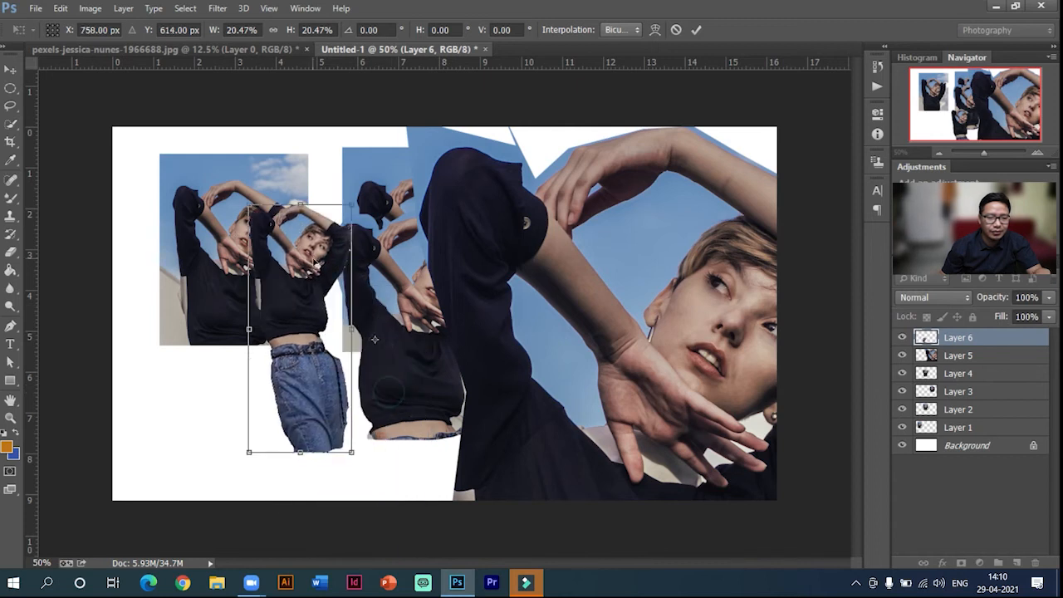
pyautogui.press('Return')
# Reposition the large Layer 5 cutout nearer the canvas centre and hide Layers 1, 2, 3, 4 and 6
pyautogui.moveTo(682, 238); pyautogui.dragTo(515, 227)
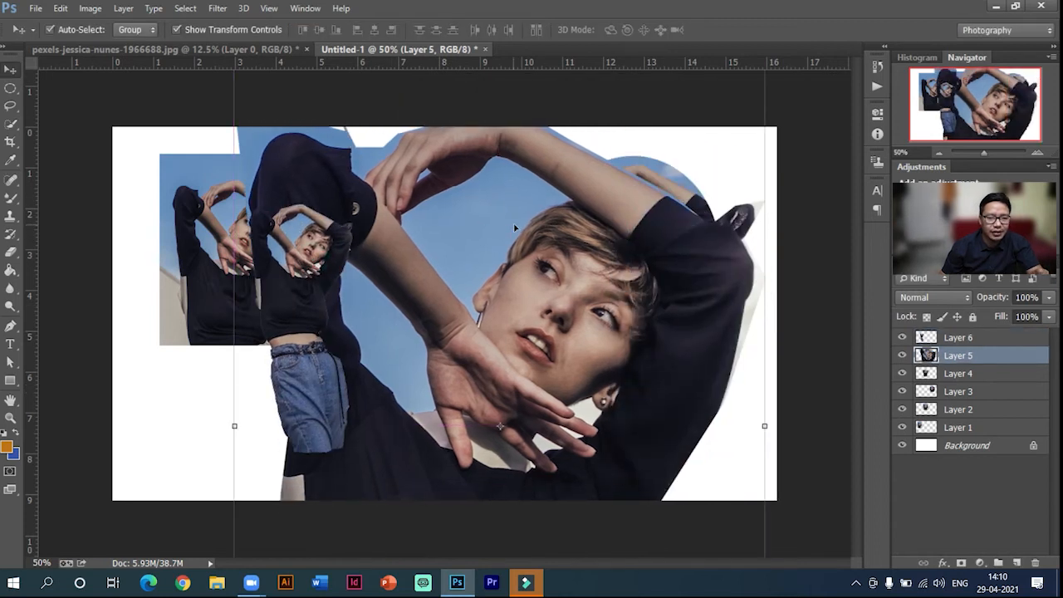
pyautogui.click(902, 428)
pyautogui.click(902, 412)
pyautogui.click(900, 379)
pyautogui.click(900, 393)
pyautogui.click(901, 356)
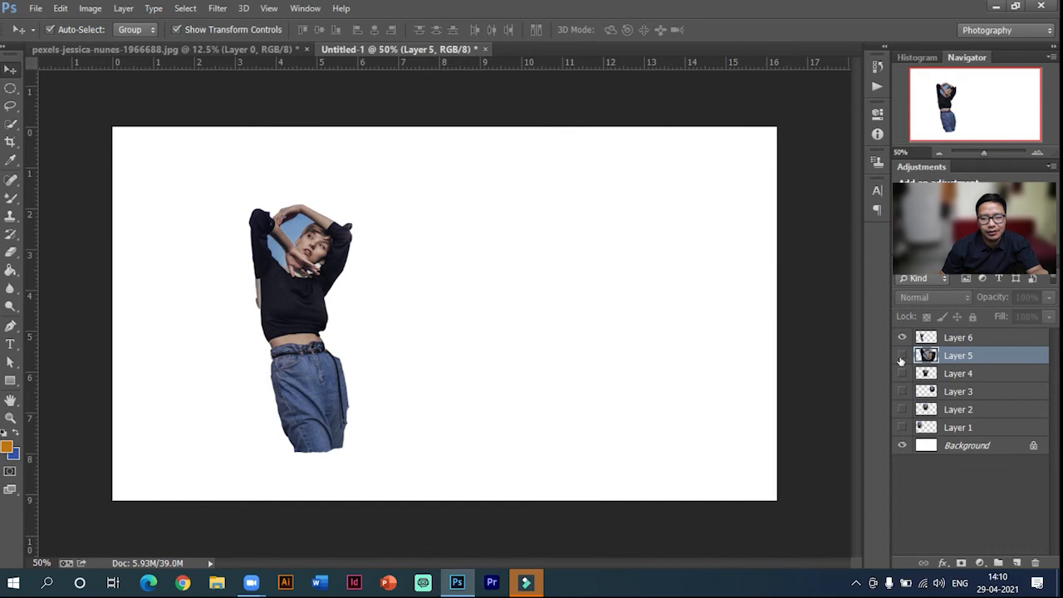
pyautogui.click(902, 355)
pyautogui.click(902, 337)
pyautogui.moveTo(443, 233); pyautogui.dragTo(448, 283)
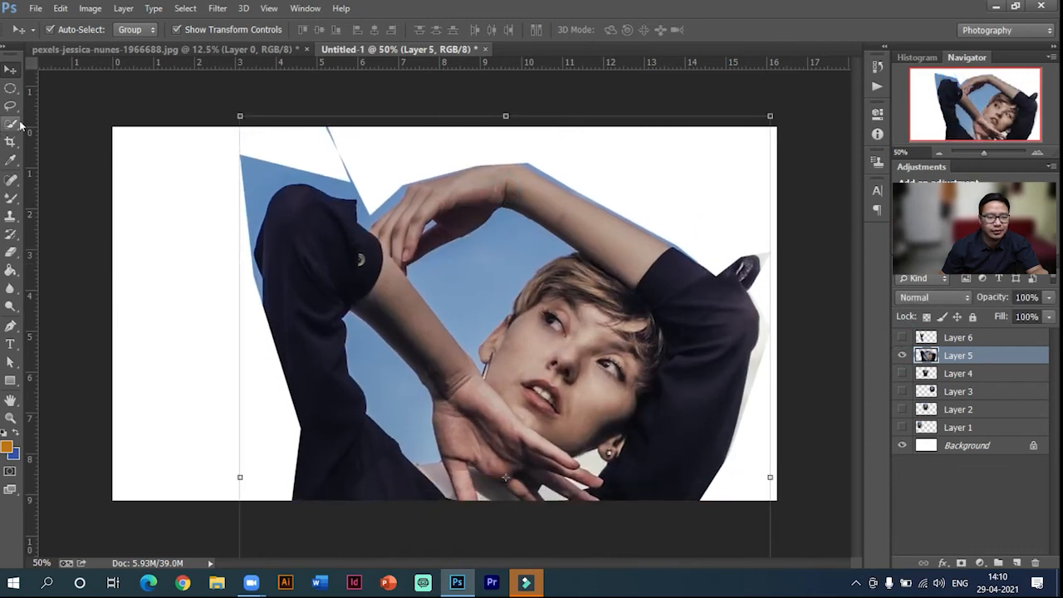
# Select the blue sky around the raised dark sleeve on Layer 5 with the Magic Wand Tool and delete it
pyautogui.click(18, 124)
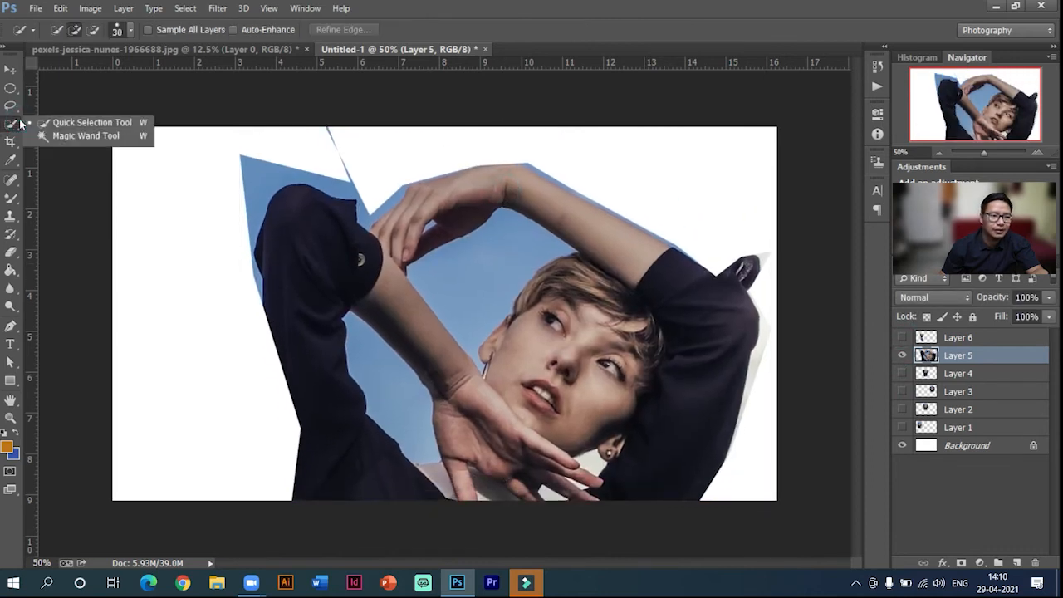
pyautogui.click(71, 137)
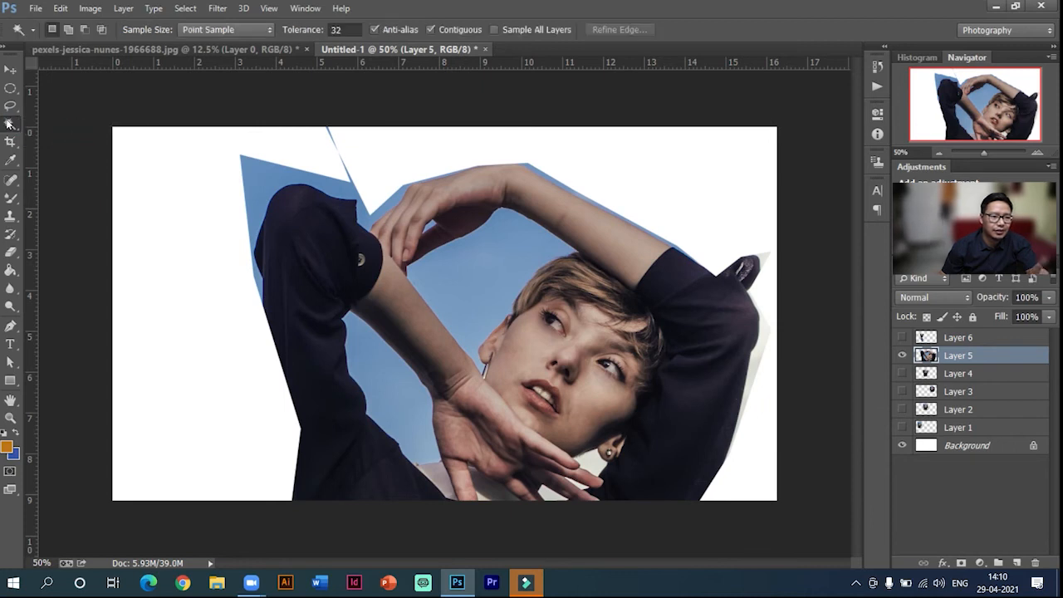
pyautogui.click(8, 123)
pyautogui.click(71, 136)
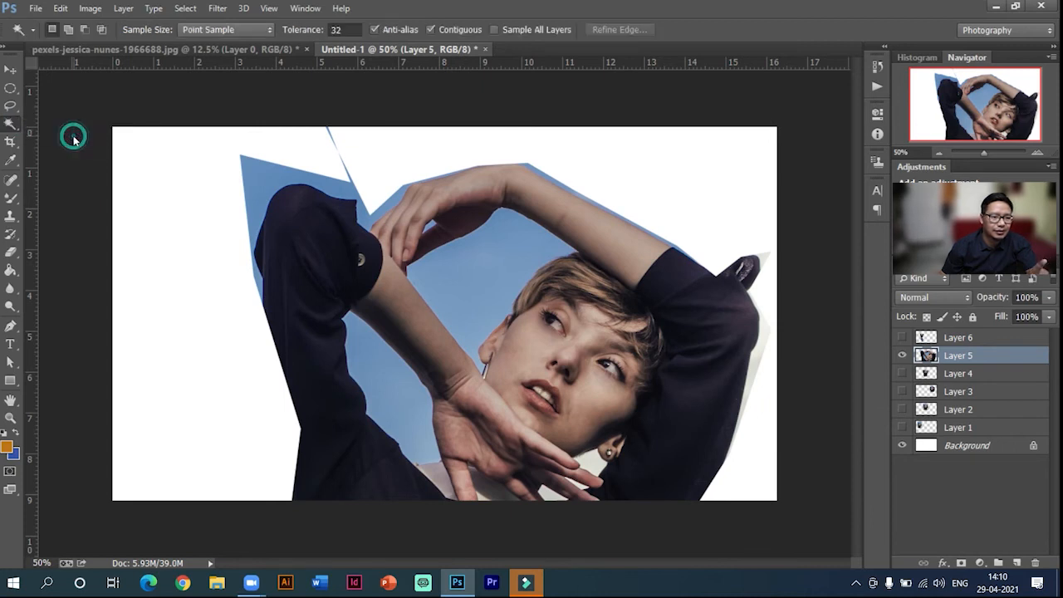
pyautogui.click(16, 125)
pyautogui.click(72, 136)
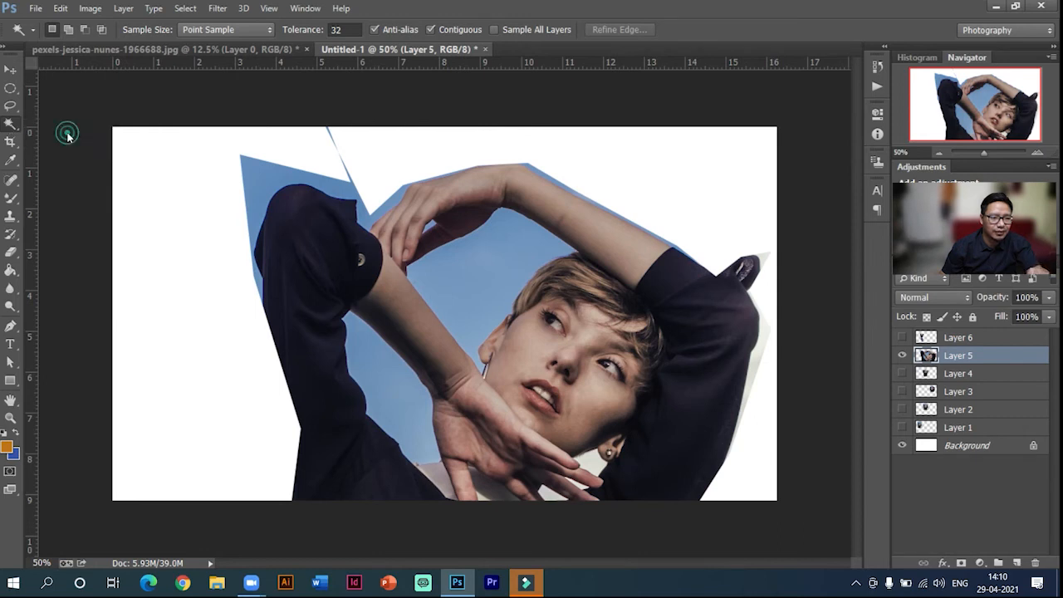
pyautogui.click(255, 179)
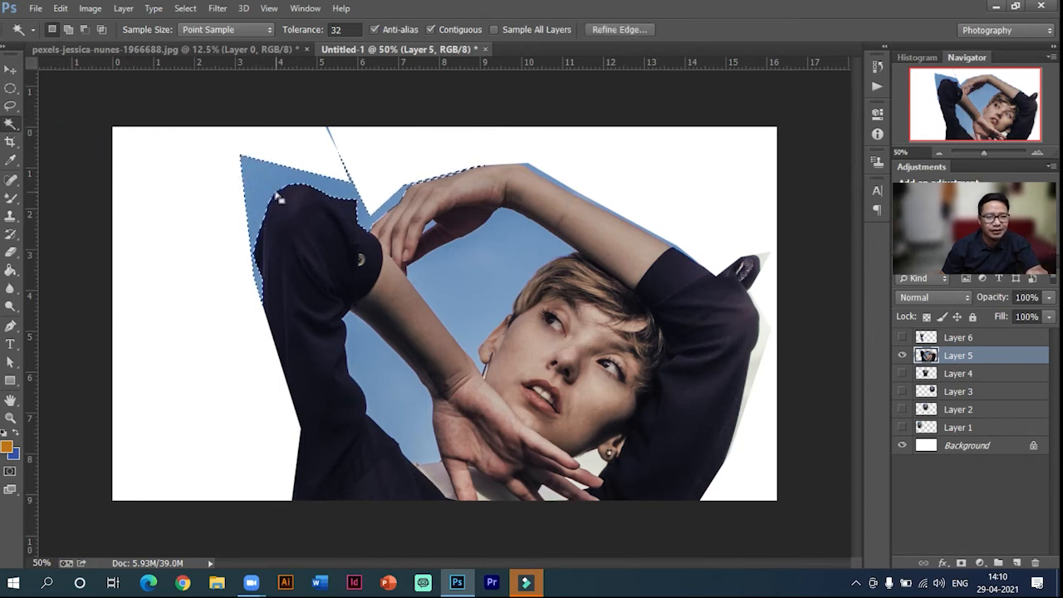
pyautogui.press('Delete')
# Delete the remaining sky areas between the arms, along the upper forearm, beside the sleeve and by the fingers, and clear the selection
pyautogui.click(465, 249)
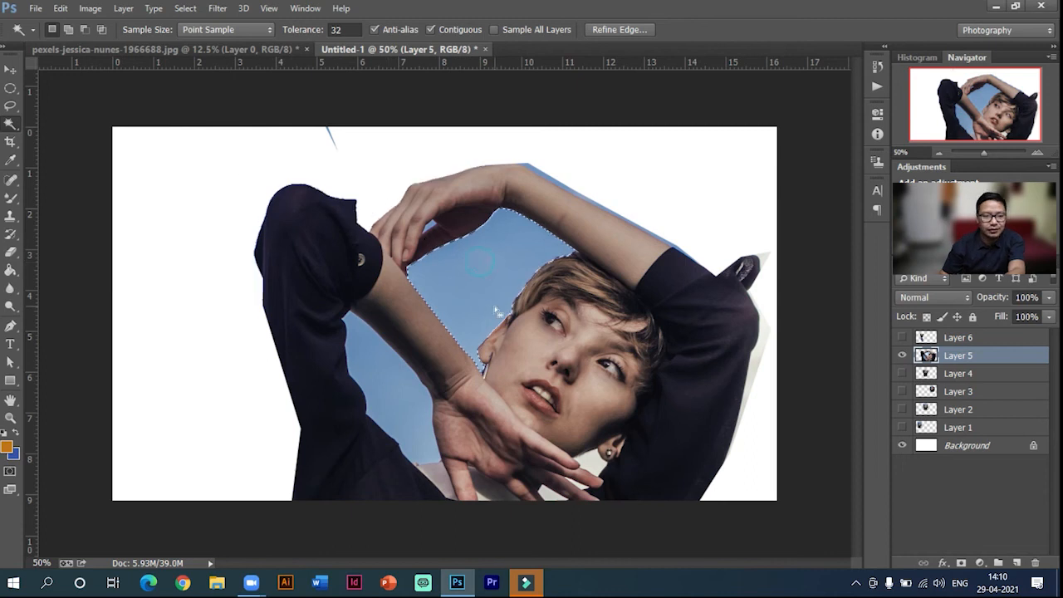
pyautogui.press('Delete')
pyautogui.click(547, 176)
pyautogui.press('Delete')
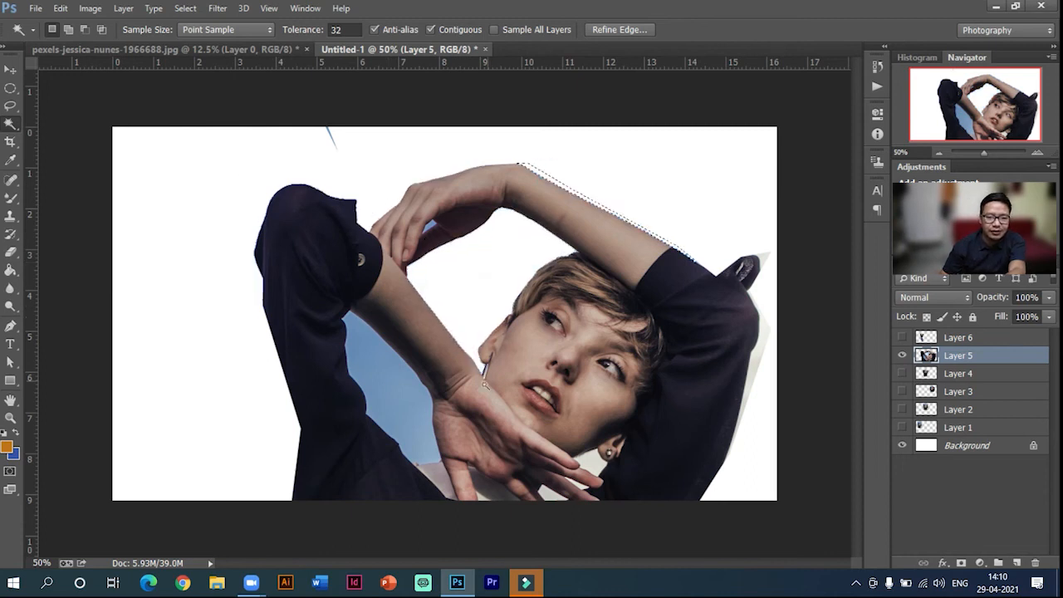
pyautogui.click(401, 384)
pyautogui.press('Delete')
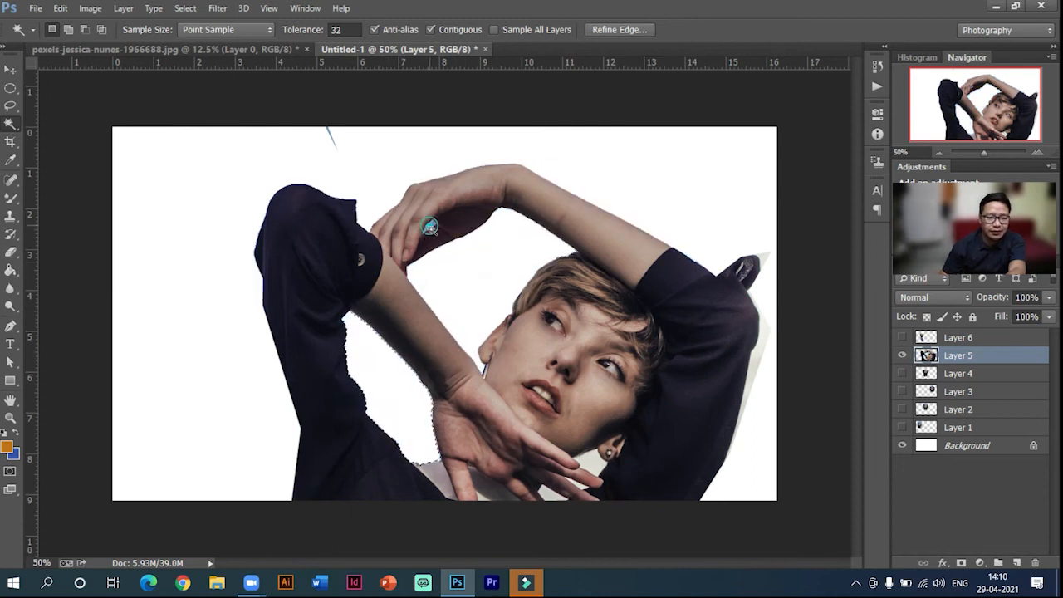
pyautogui.press('Delete')
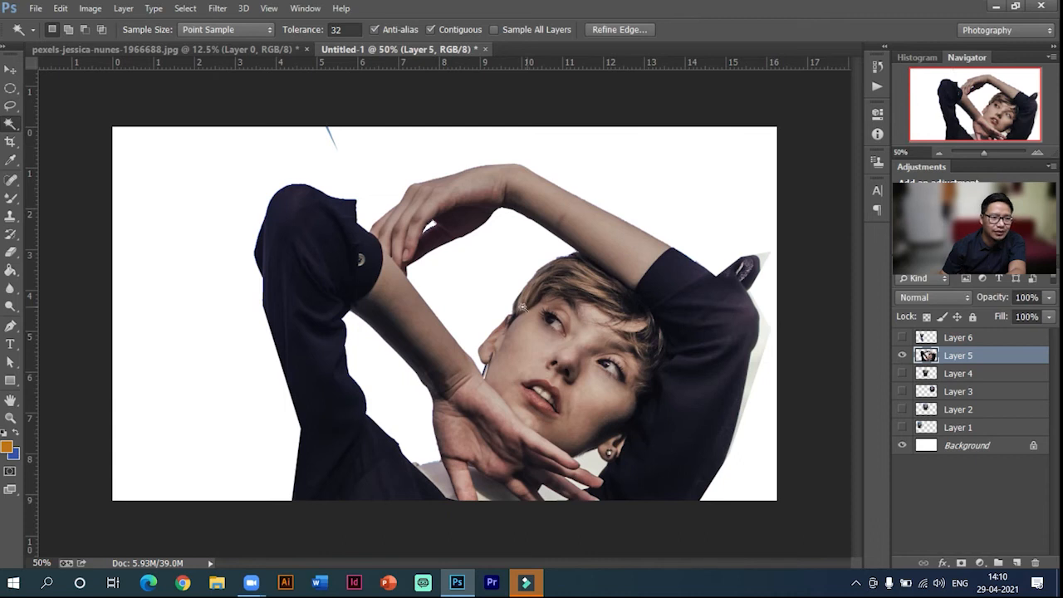
pyautogui.hotkey('ctrl', 'd')
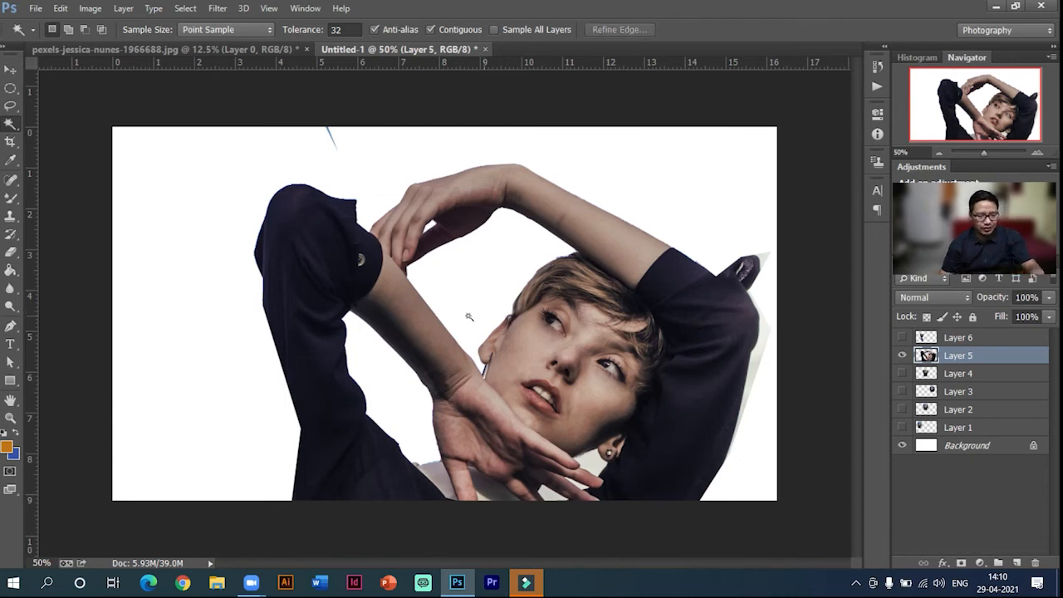
# Reposition the Layer 5 cutout upward so its neckline and torso lie within the canvas
pyautogui.click(11, 70)
pyautogui.moveTo(621, 503); pyautogui.dragTo(515, 296)
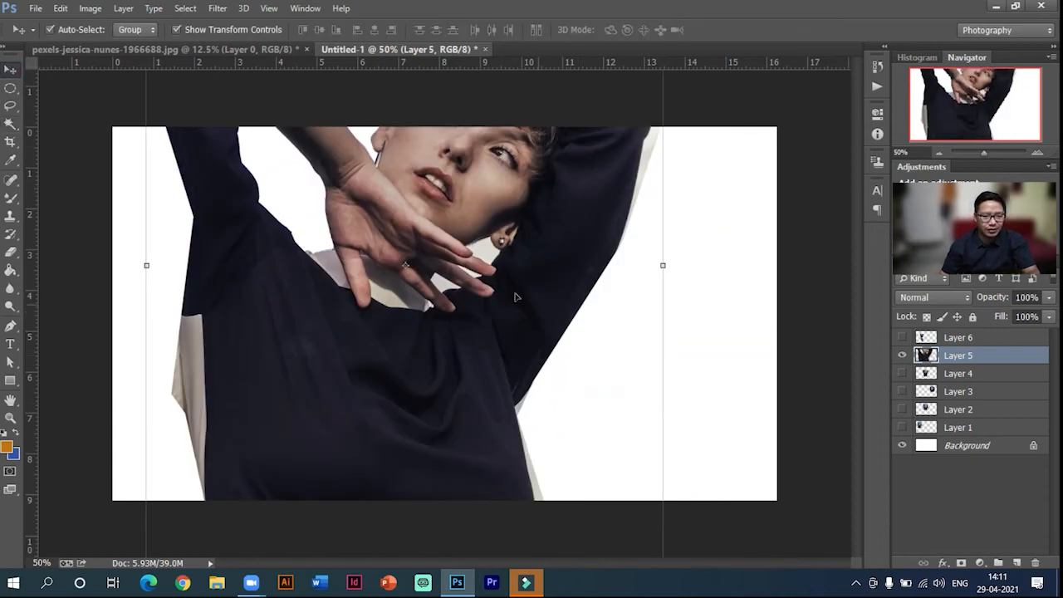
pyautogui.moveTo(449, 260); pyautogui.dragTo(516, 297)
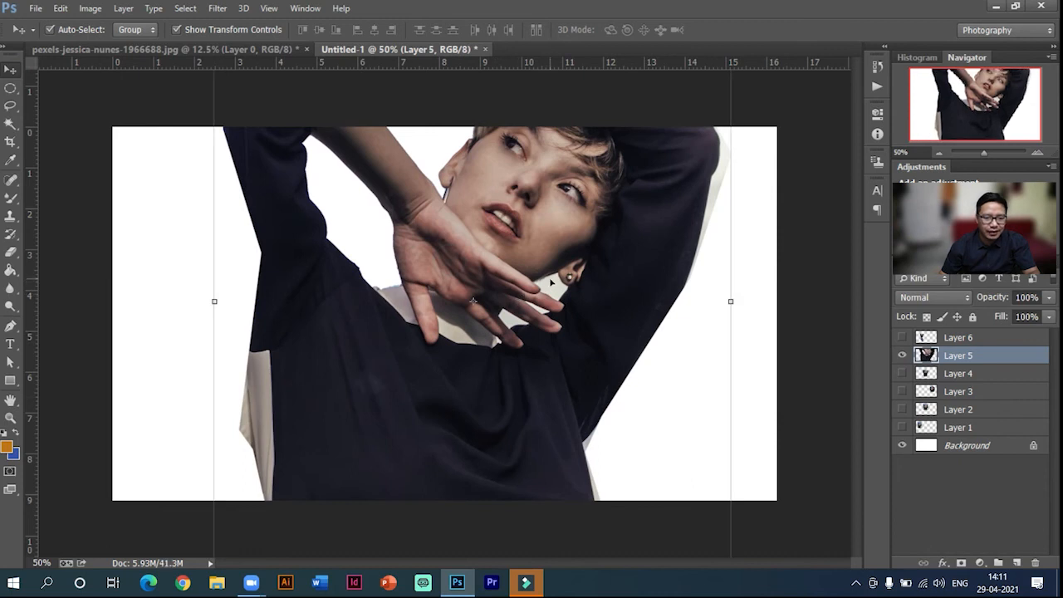
# Delete the background patches below the earring, between the fingers and along the outer sleeve on Layer 5 with the Magic Wand Tool, and clear the selection
pyautogui.click(11, 123)
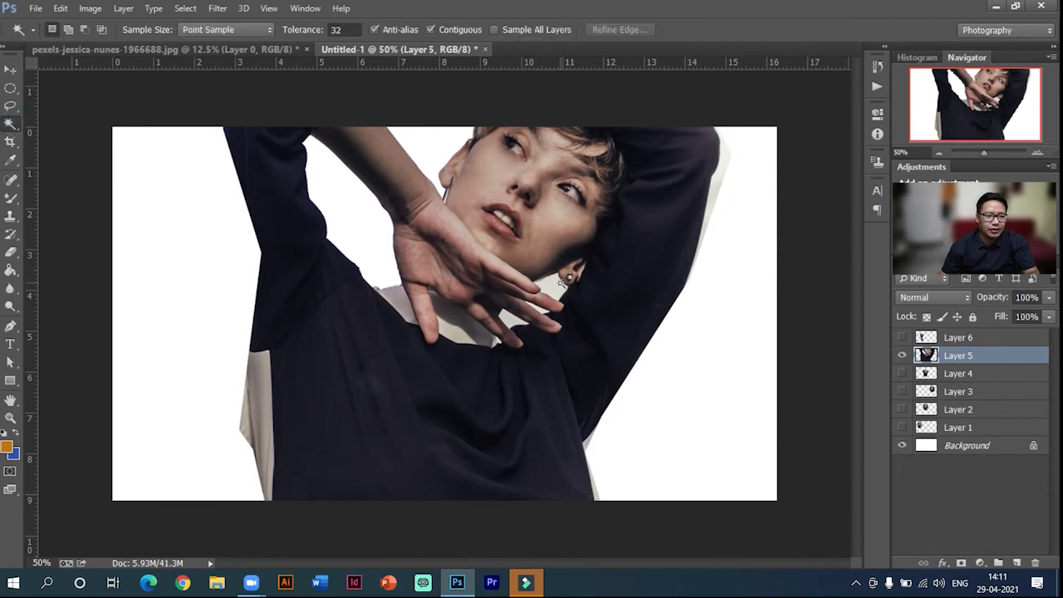
pyautogui.click(554, 282)
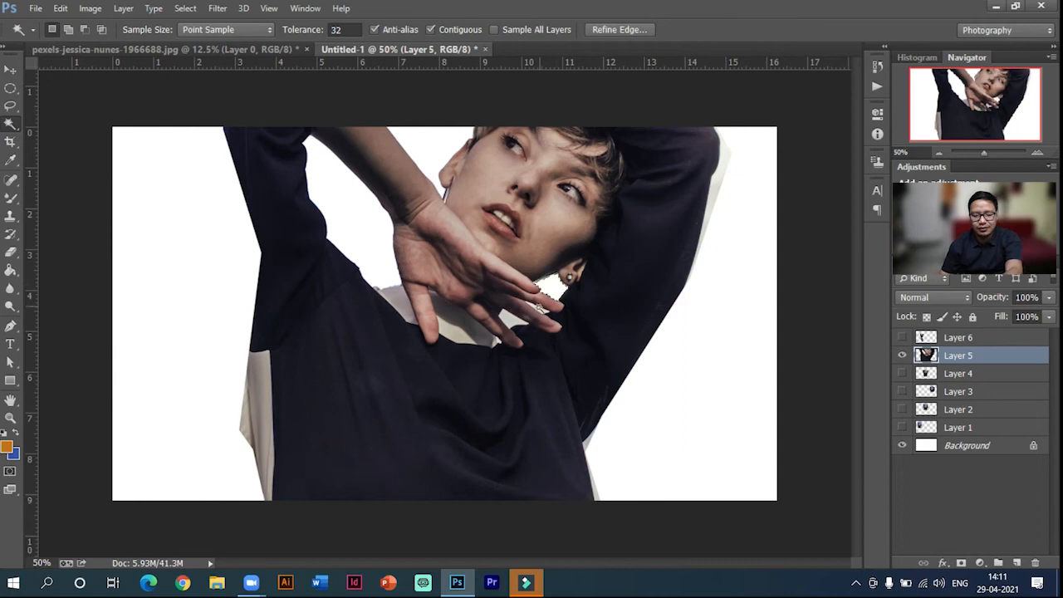
pyautogui.hotkey('ctrl', 'd')
pyautogui.click(515, 317)
pyautogui.press('Delete')
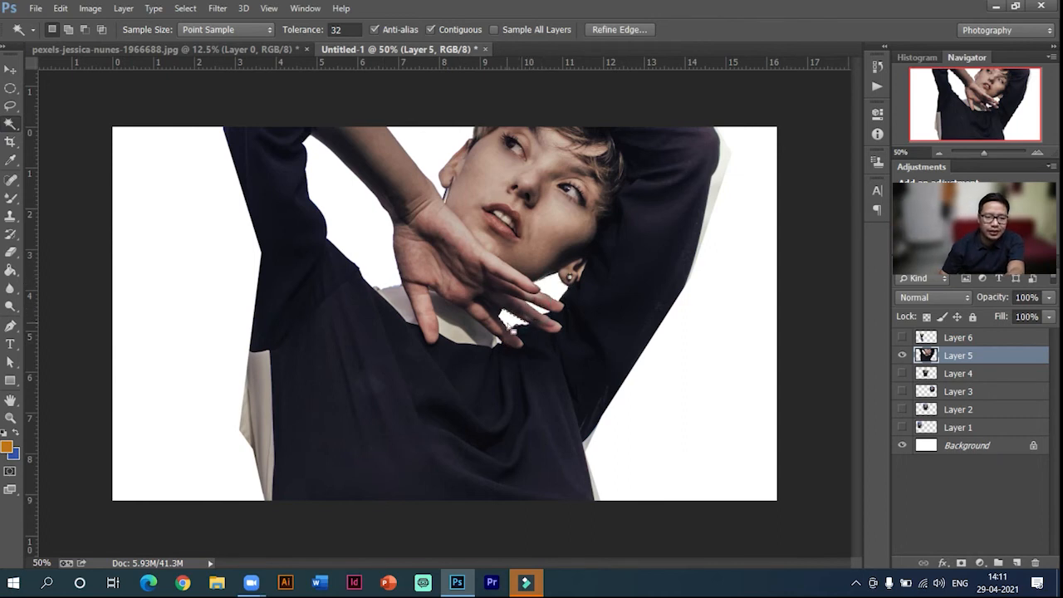
pyautogui.click(725, 168)
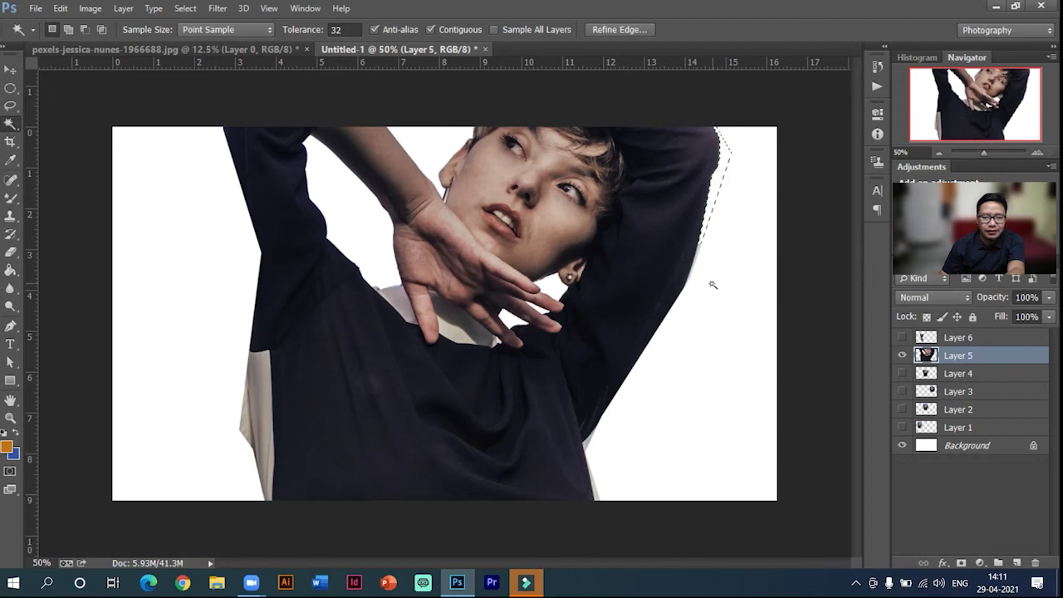
pyautogui.press('Delete')
pyautogui.hotkey('ctrl', 'd')
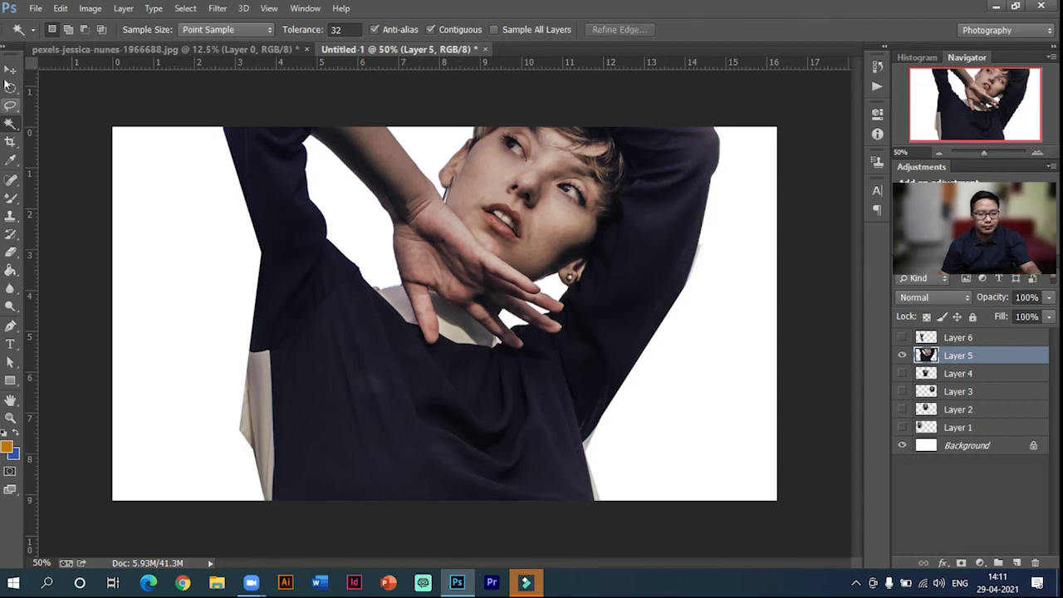
# Scale the Layer 5 cutout to 36.30% and place it just left of the canvas centre
pyautogui.press('v')
pyautogui.click(683, 207)
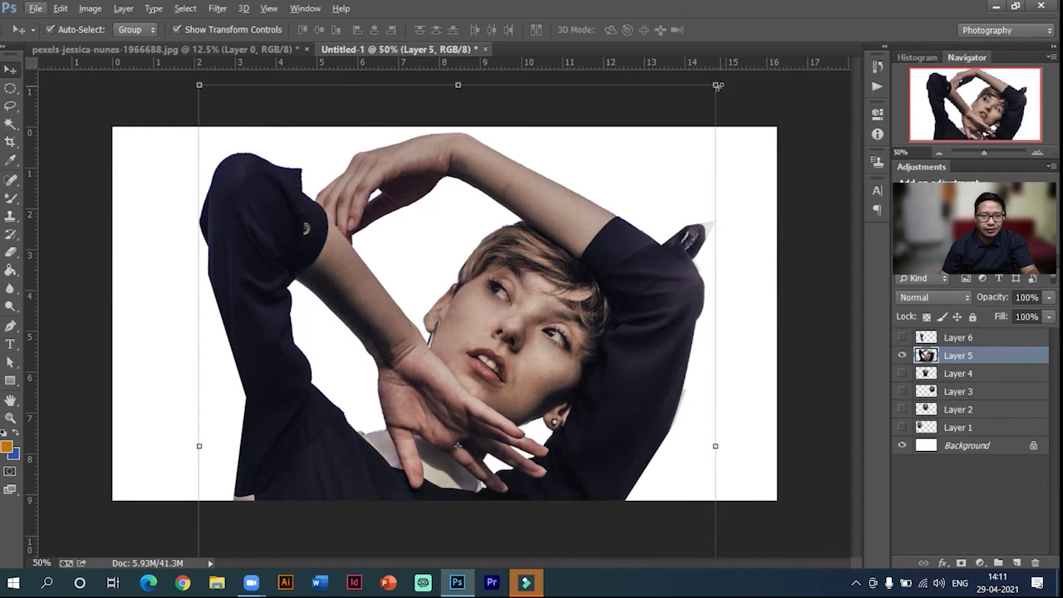
pyautogui.moveTo(717, 84); pyautogui.dragTo(467, 148)
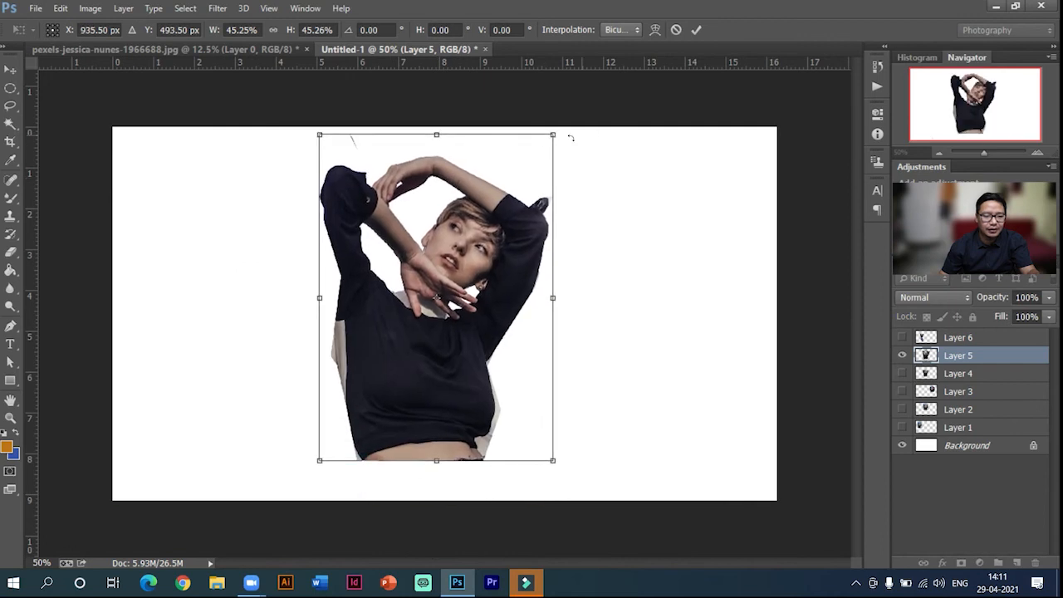
pyautogui.moveTo(552, 134); pyautogui.dragTo(503, 200)
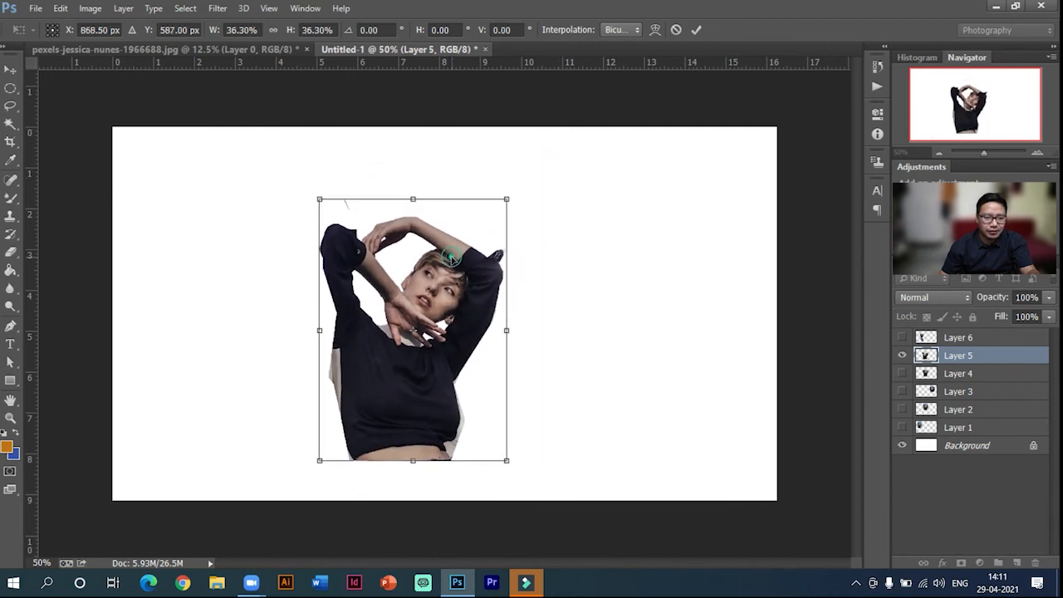
pyautogui.moveTo(453, 260); pyautogui.dragTo(434, 264)
pyautogui.press('Return')
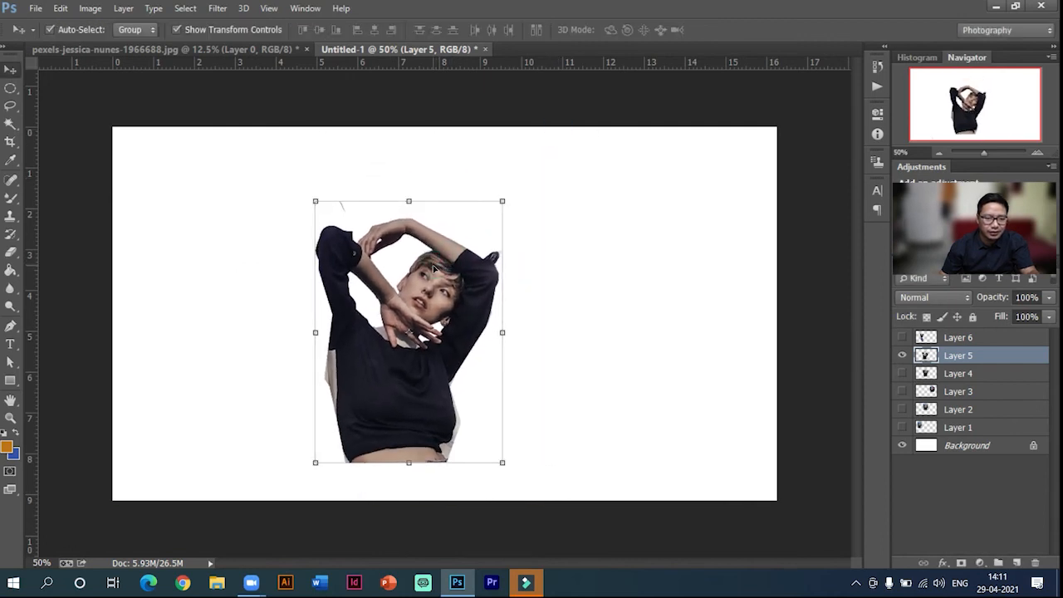
# Select the background strip beside the waist on Layer 5 with the Magic Wand Tool and delete it
pyautogui.click(8, 124)
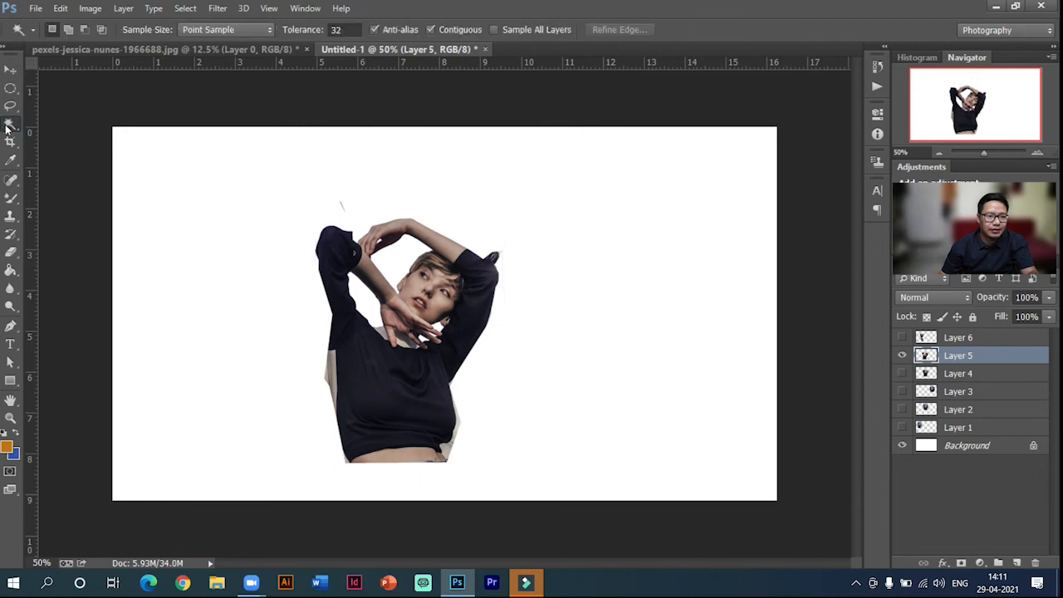
pyautogui.click(455, 438)
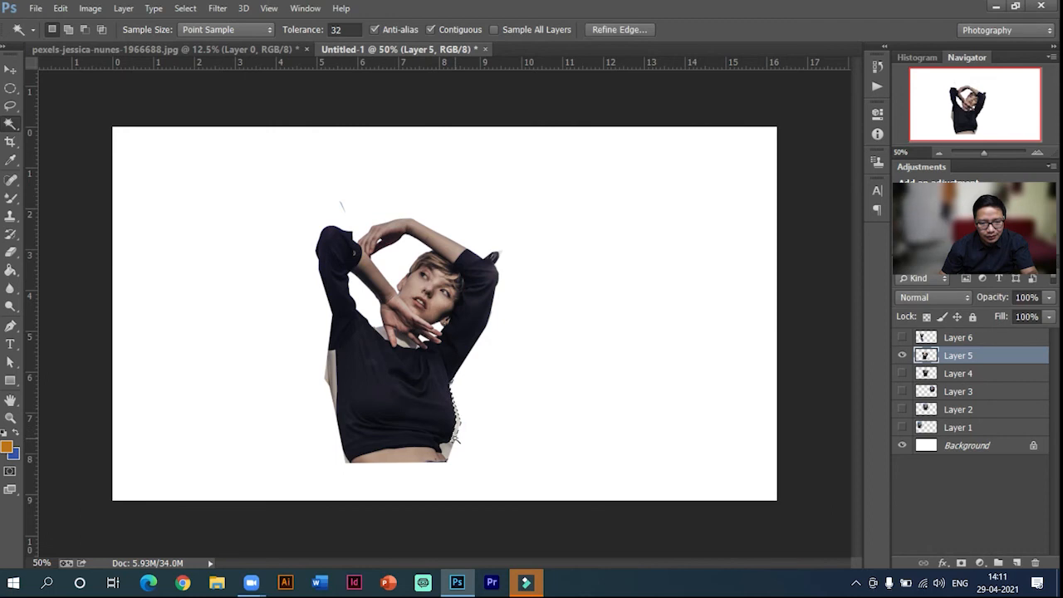
pyautogui.click(446, 446)
pyautogui.press('Delete')
pyautogui.rightClick(8, 123)
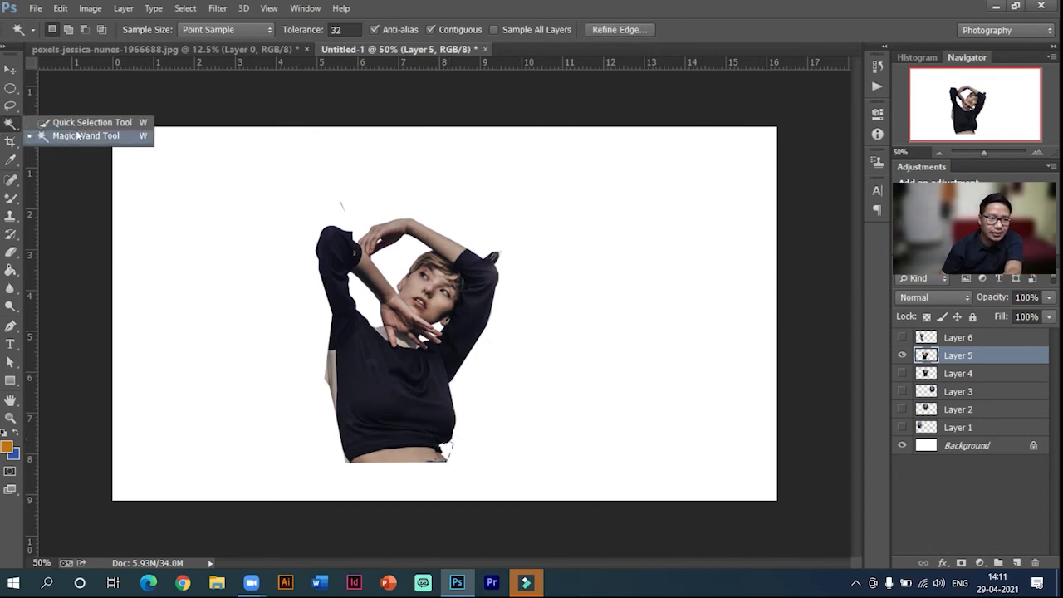
pyautogui.click(80, 124)
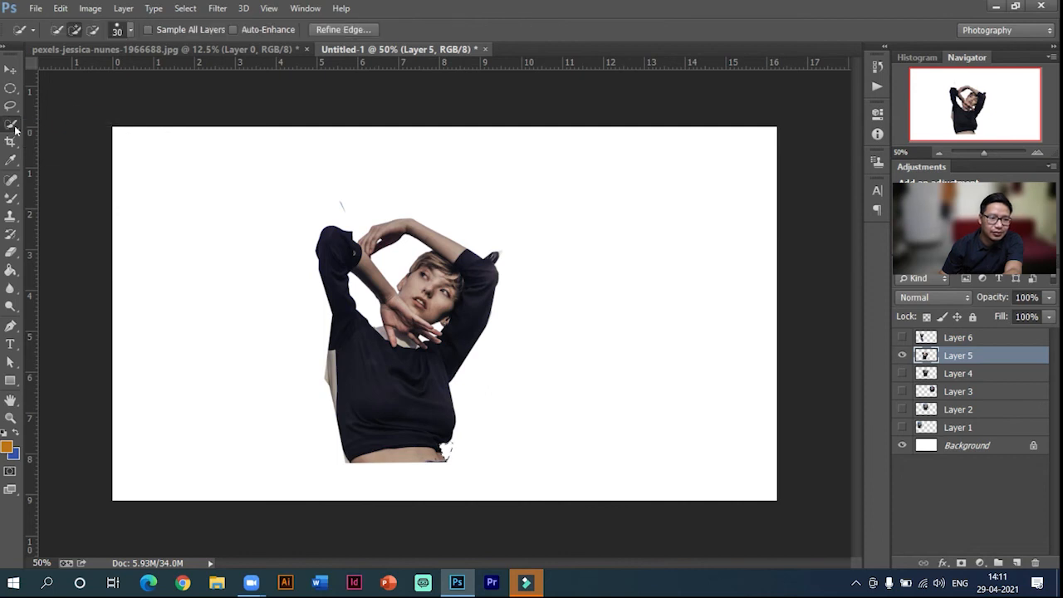
pyautogui.rightClick(11, 124)
pyautogui.click(78, 137)
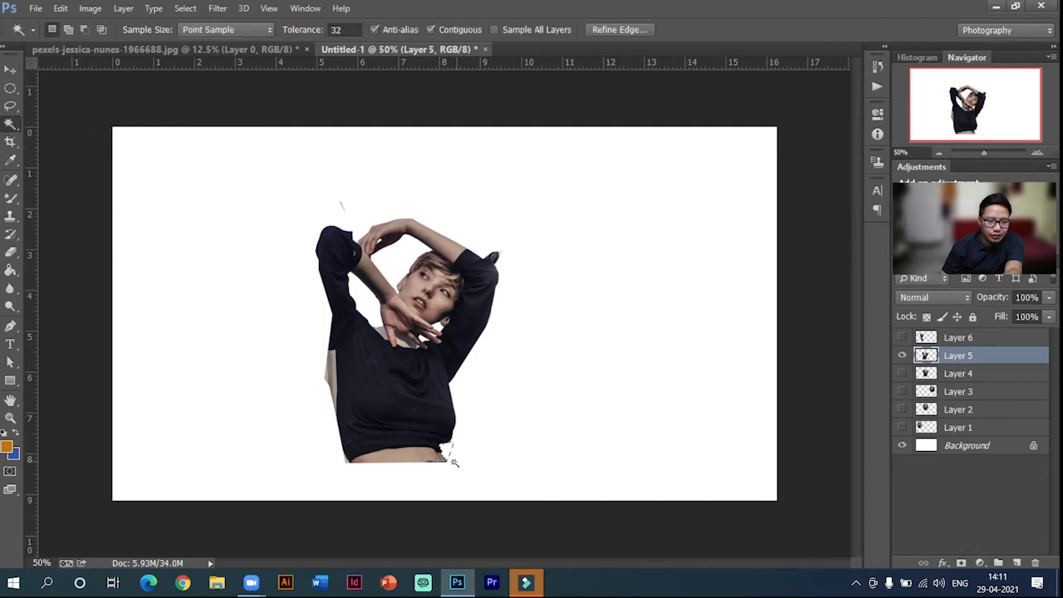
# Clear the selection and erase the stray line above the raised sleeve and the remnants beside the waist with the Eraser Tool at size 173
pyautogui.hotkey('ctrl', 'd')
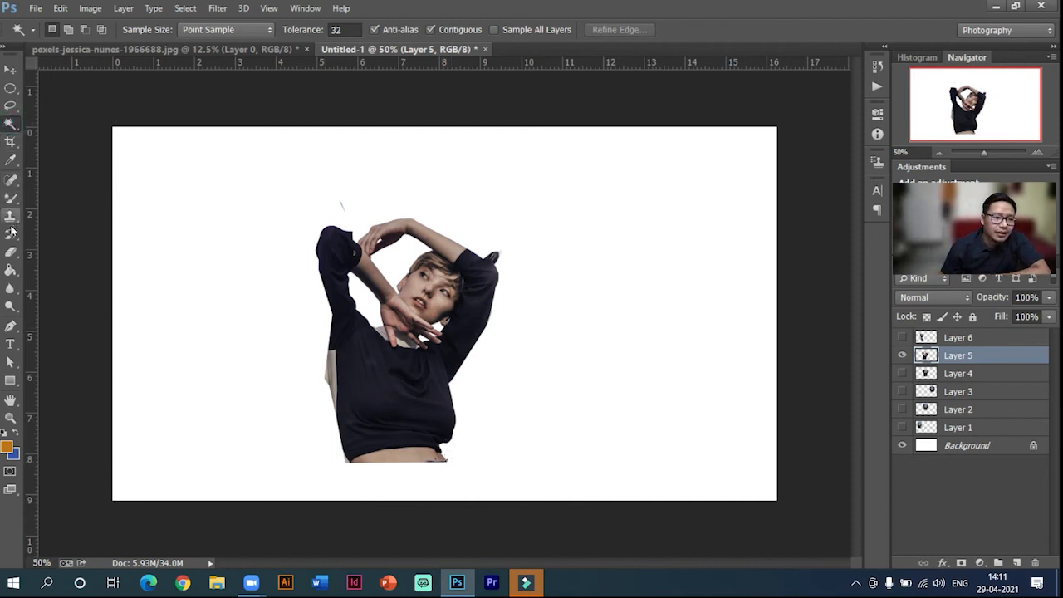
pyautogui.click(10, 252)
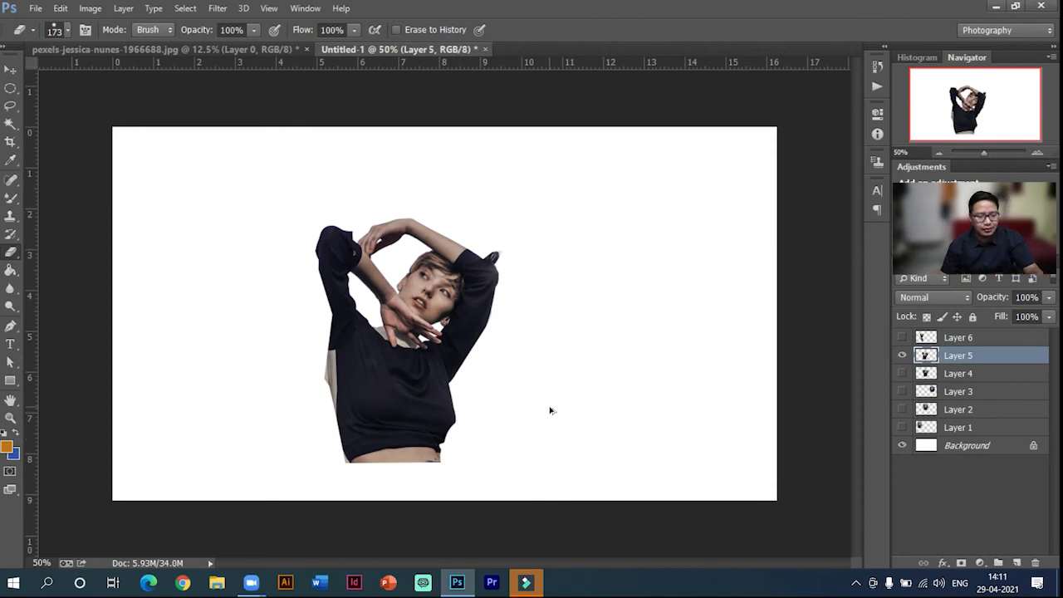
pyautogui.hotkey('ctrl', 'alt', 'z')
pyautogui.hotkey('ctrl', 'alt', 'z')
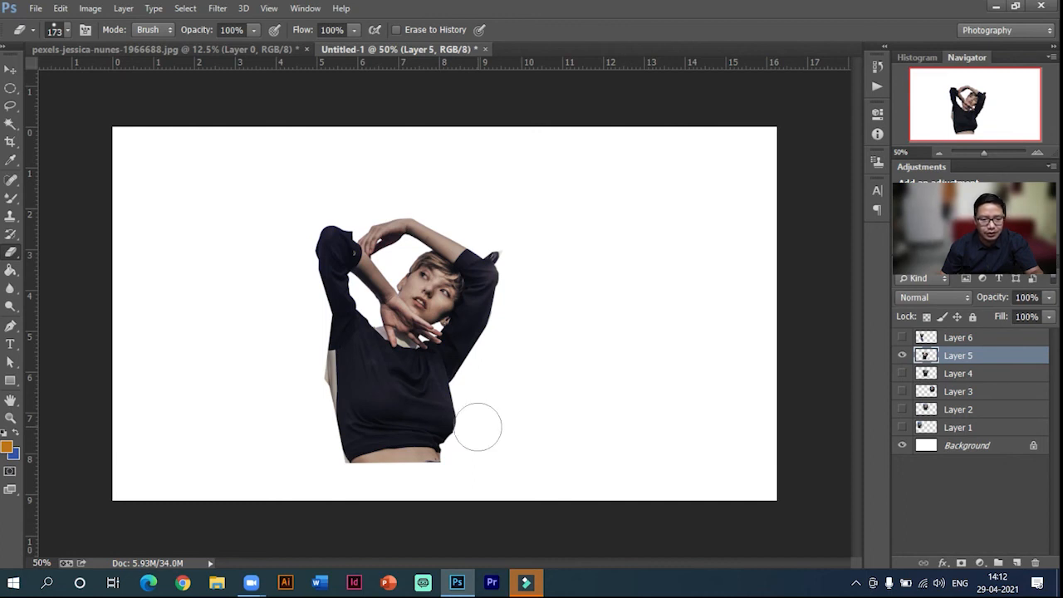
# Move the Layer 5 cutout up and slightly to the right on the canvas
pyautogui.click(10, 69)
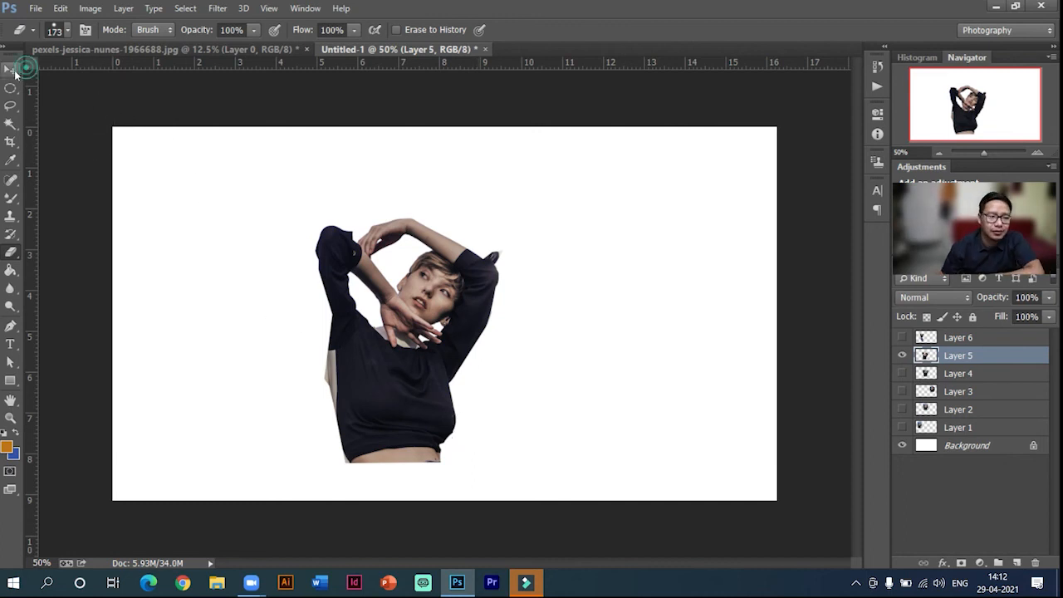
pyautogui.click(591, 237)
pyautogui.moveTo(430, 284); pyautogui.dragTo(468, 234)
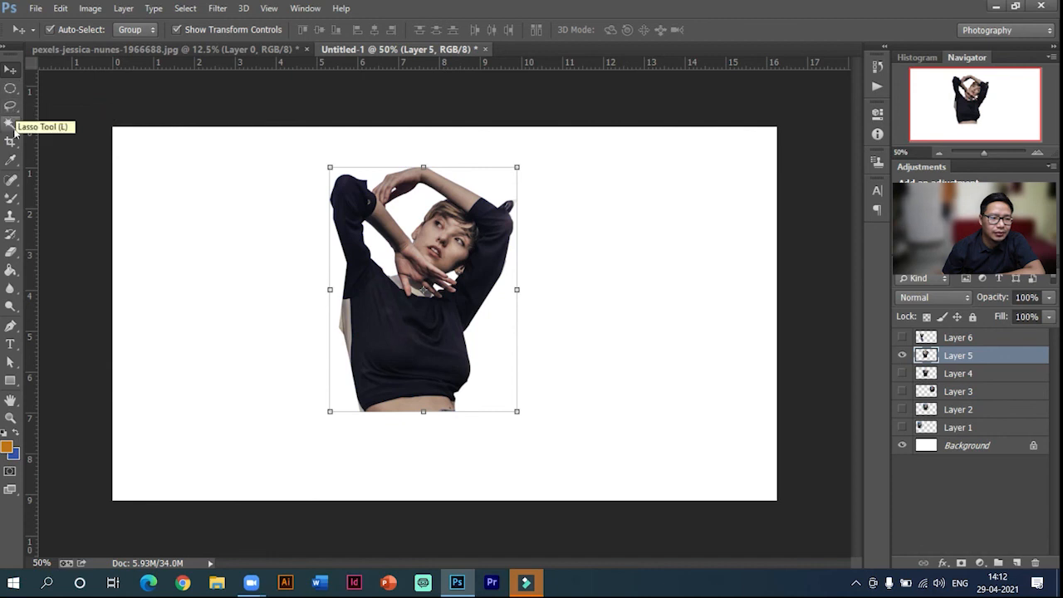
# Select the woman's sweater, sleeves and arms on Layer 5 with the Quick Selection Tool at size 30, and clear the selection
pyautogui.click(11, 125)
pyautogui.click(58, 119)
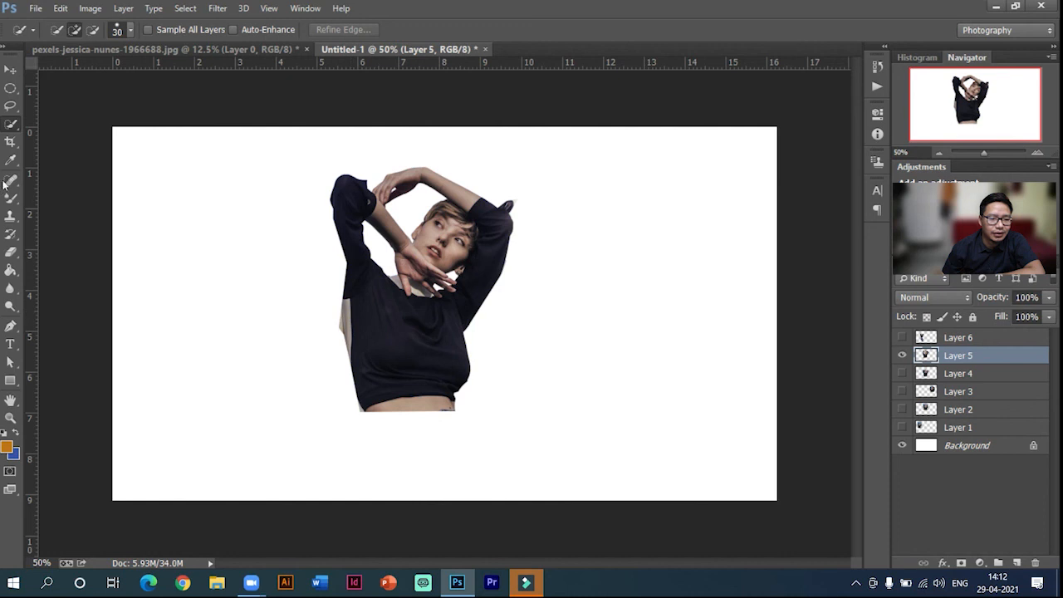
pyautogui.click(14, 129)
pyautogui.click(83, 123)
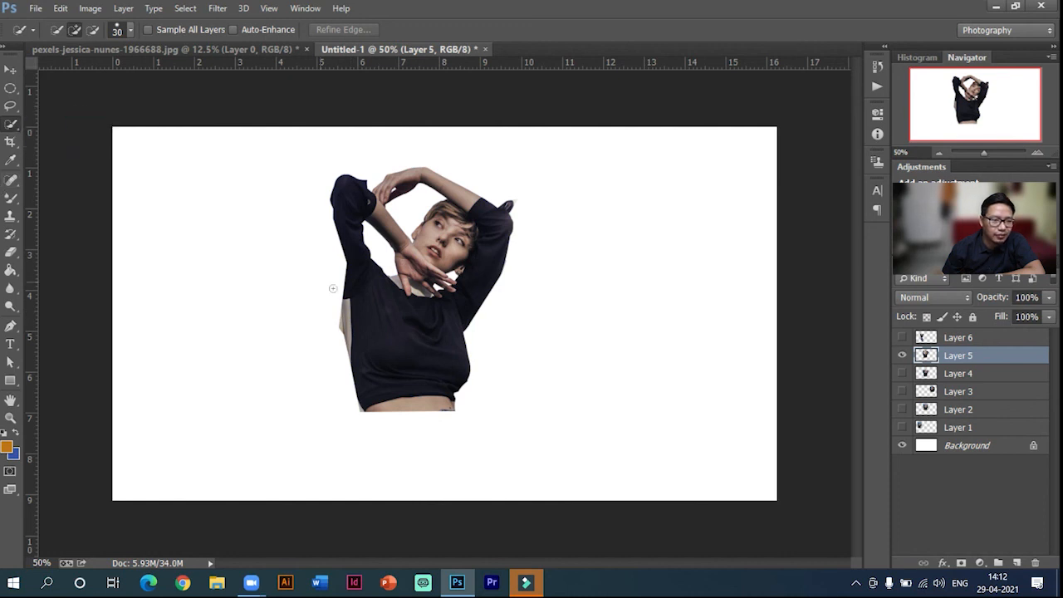
pyautogui.moveTo(363, 316)
pyautogui.mouseDown()
pyautogui.moveTo(373, 351)
pyautogui.moveTo(386, 333)
pyautogui.mouseUp()
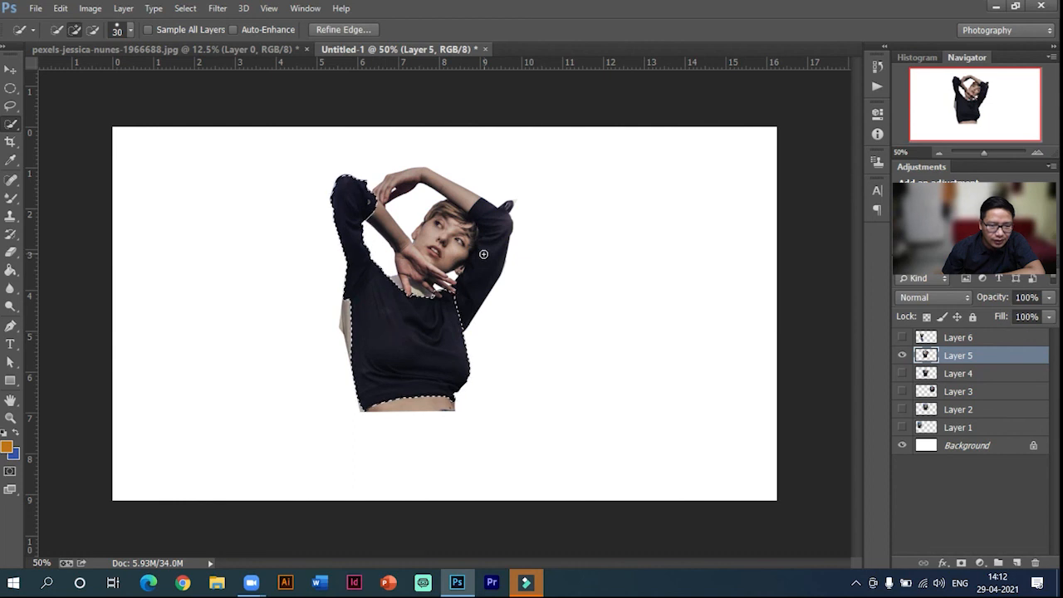
pyautogui.moveTo(483, 269); pyautogui.dragTo(484, 268)
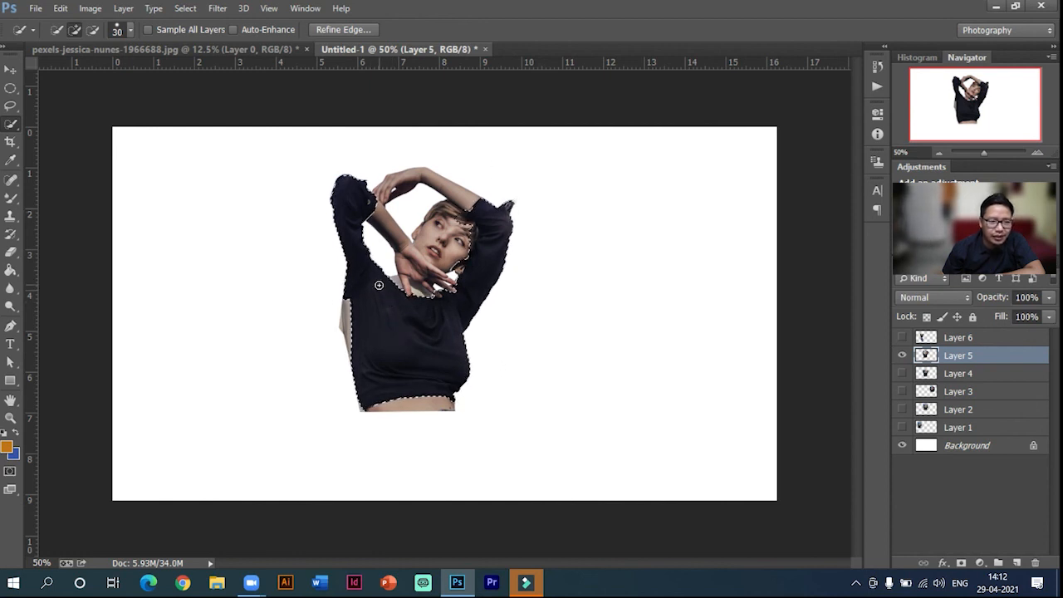
pyautogui.click(469, 207)
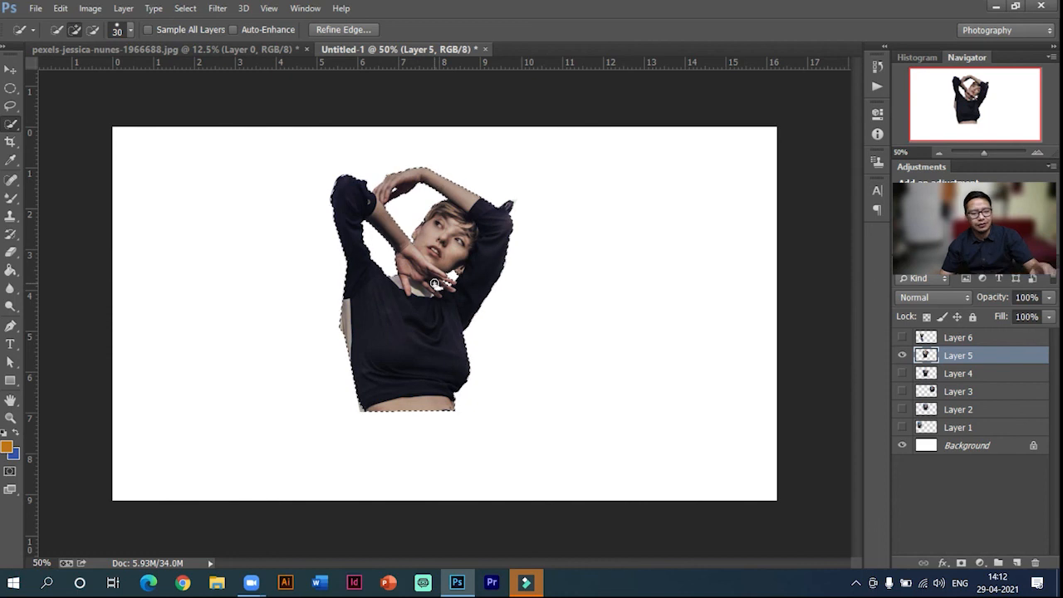
pyautogui.hotkey('ctrl', 'd')
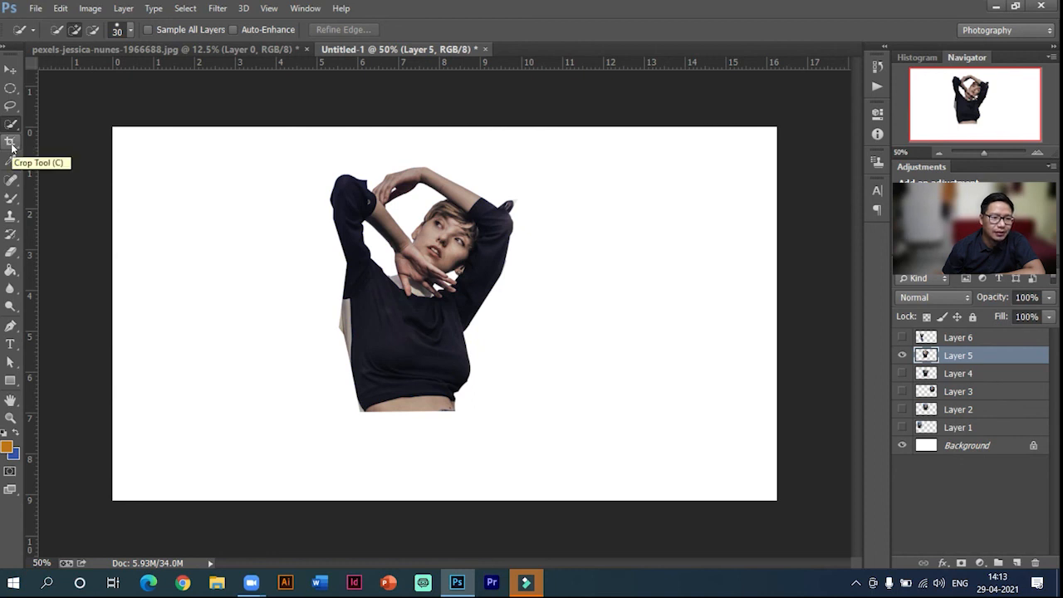
# Compare the cutout with the source photo and move Layer 5 slightly down, nearer the centre of the Untitled-1 canvas
pyautogui.click(10, 68)
pyautogui.moveTo(471, 242)
pyautogui.mouseDown()
pyautogui.moveTo(481, 259)
pyautogui.moveTo(458, 239)
pyautogui.moveTo(467, 253)
pyautogui.mouseUp()
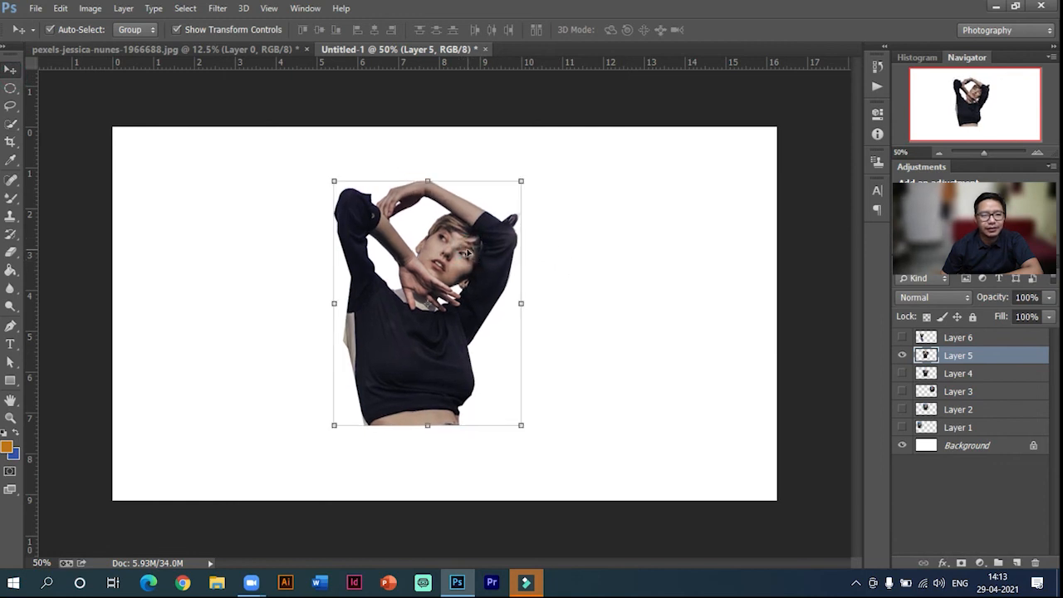
pyautogui.click(261, 51)
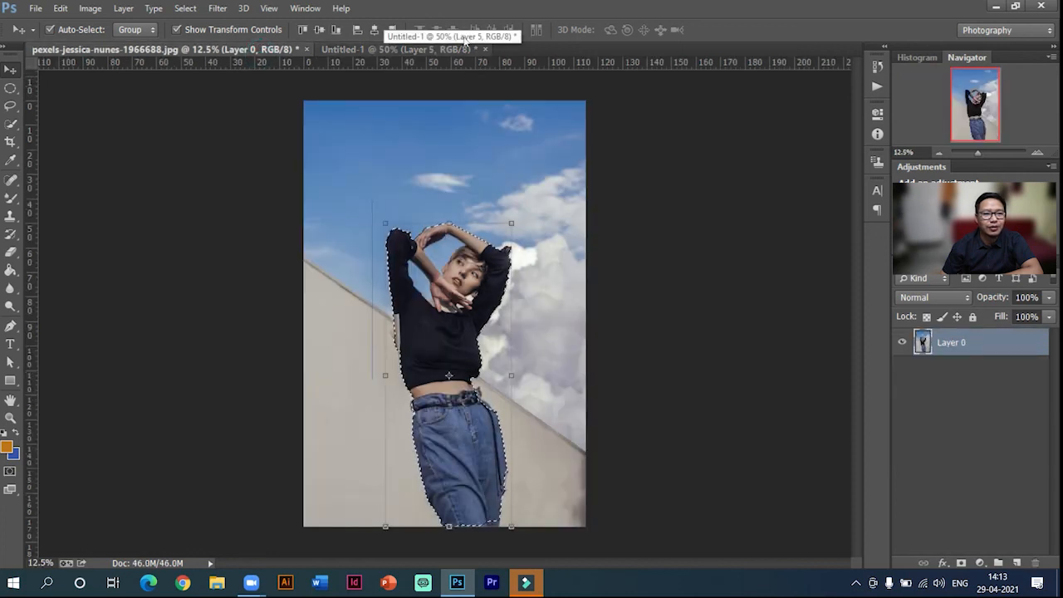
pyautogui.click(415, 50)
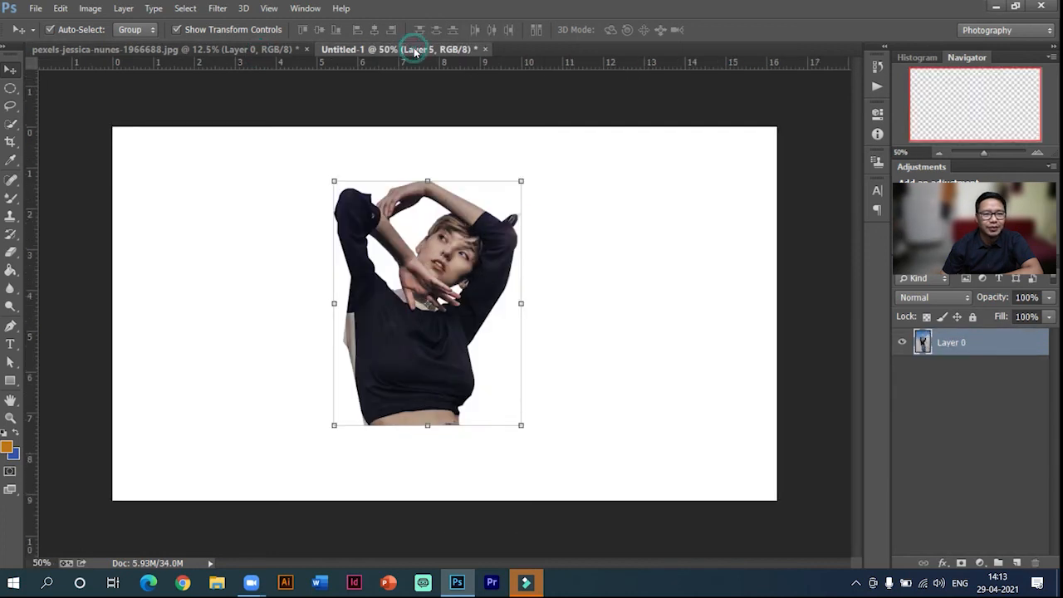
pyautogui.moveTo(446, 255)
pyautogui.mouseDown()
pyautogui.moveTo(452, 274)
pyautogui.moveTo(452, 262)
pyautogui.mouseUp()
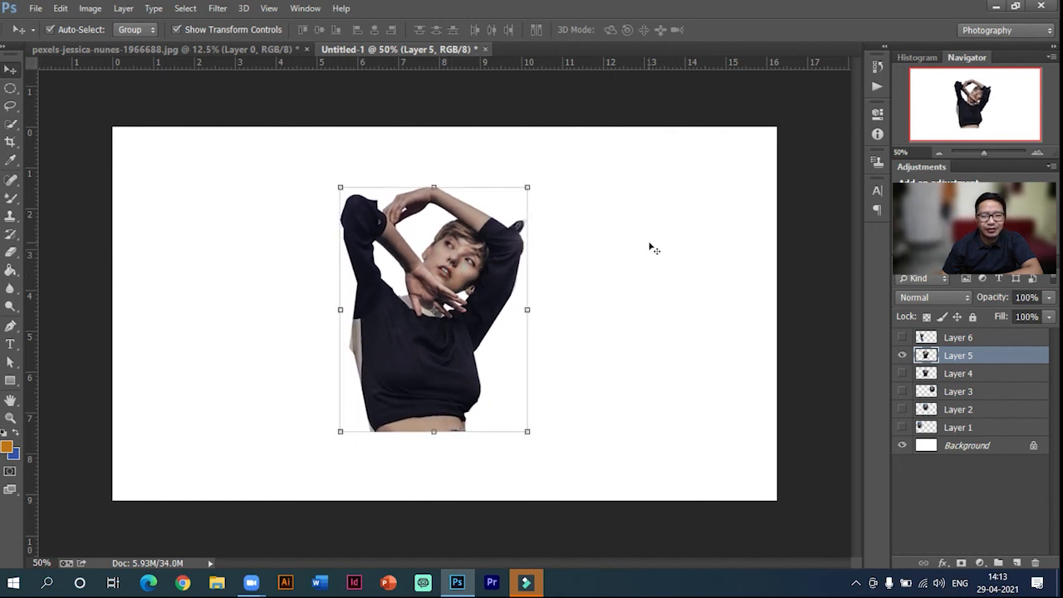